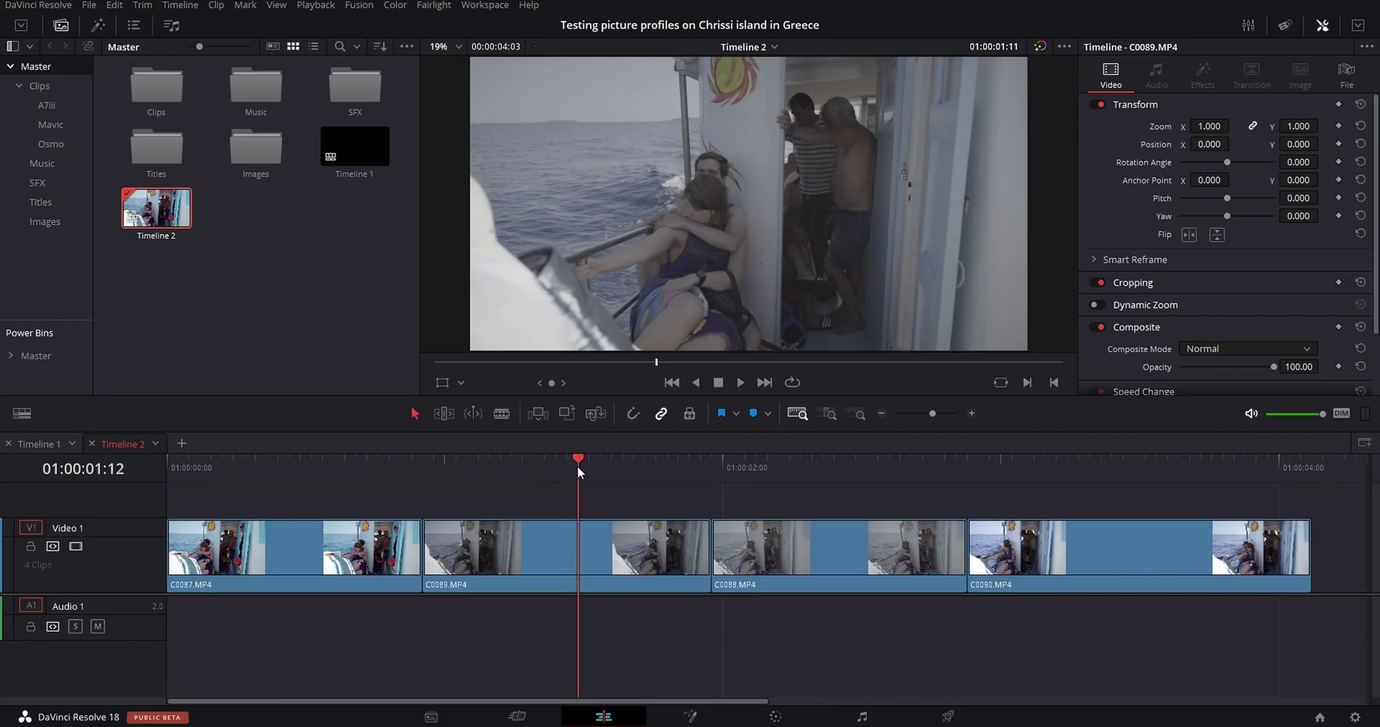
# Scrub the playhead across Timeline 2's boat clips on the Edit page
pyautogui.moveTo(578, 468); pyautogui.dragTo(851, 479)
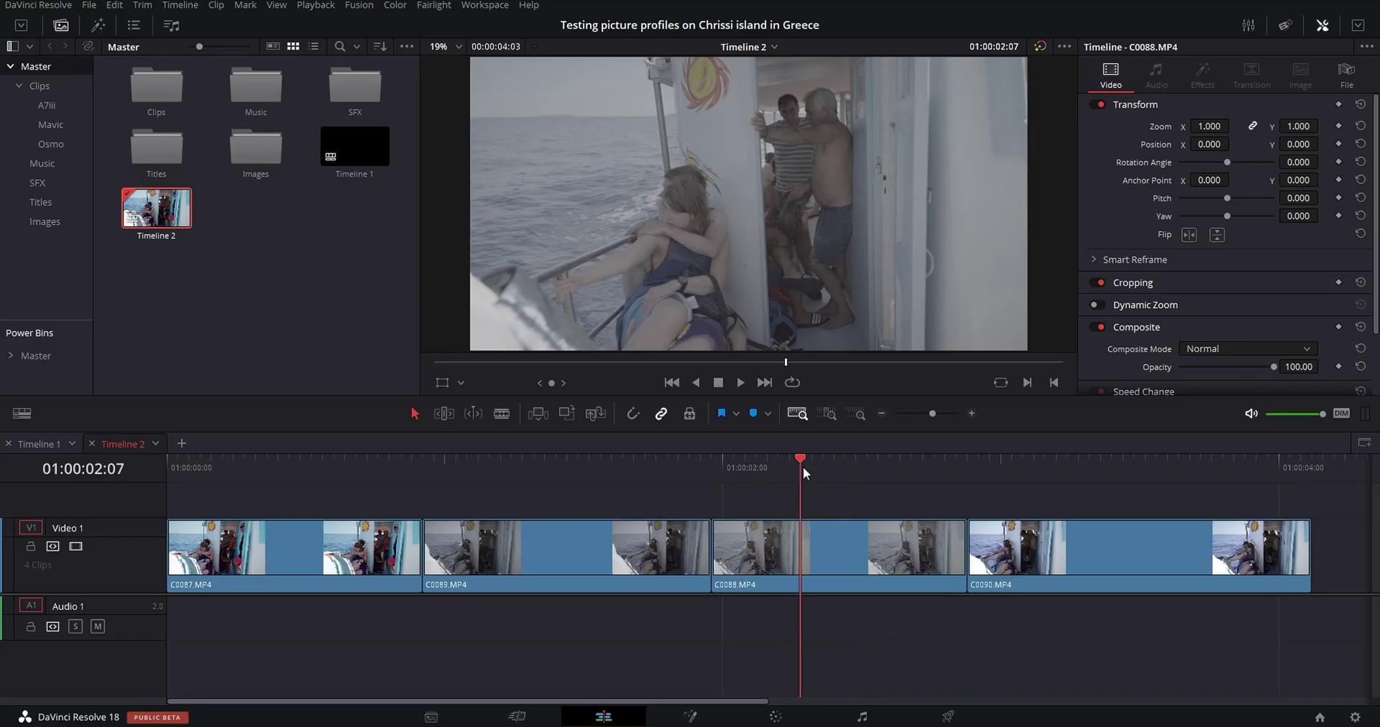
pyautogui.moveTo(803, 467); pyautogui.dragTo(847, 464)
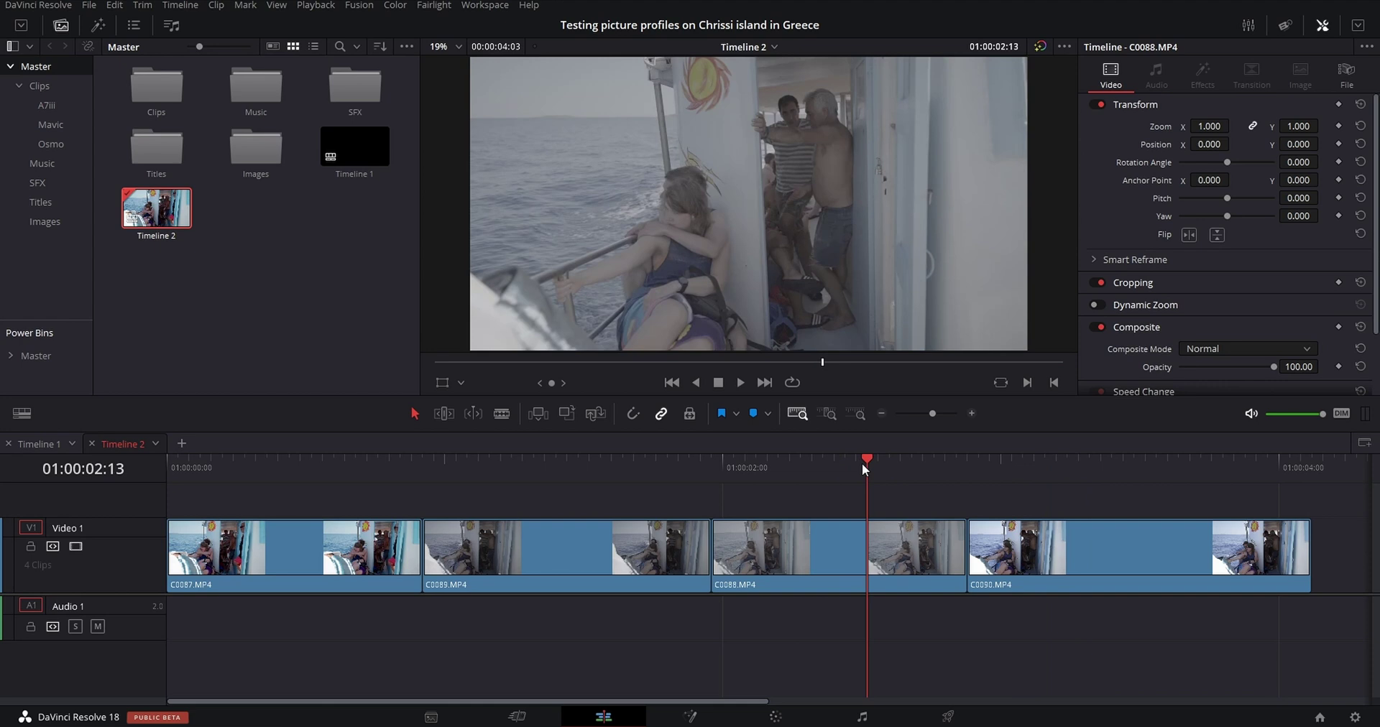
# Preview clips C0090, C0088 and C0089, then return to the start of C0087
pyautogui.moveTo(862, 466); pyautogui.dragTo(1035, 479)
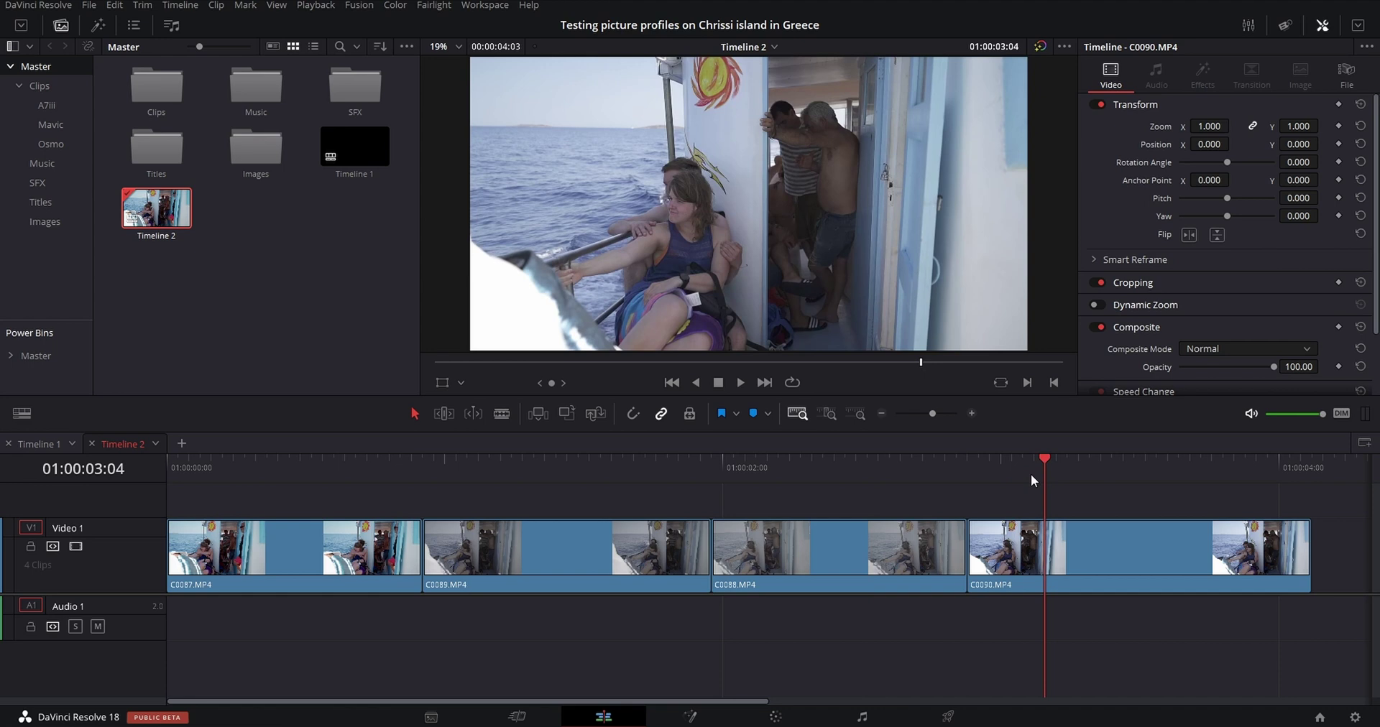
pyautogui.click(822, 468)
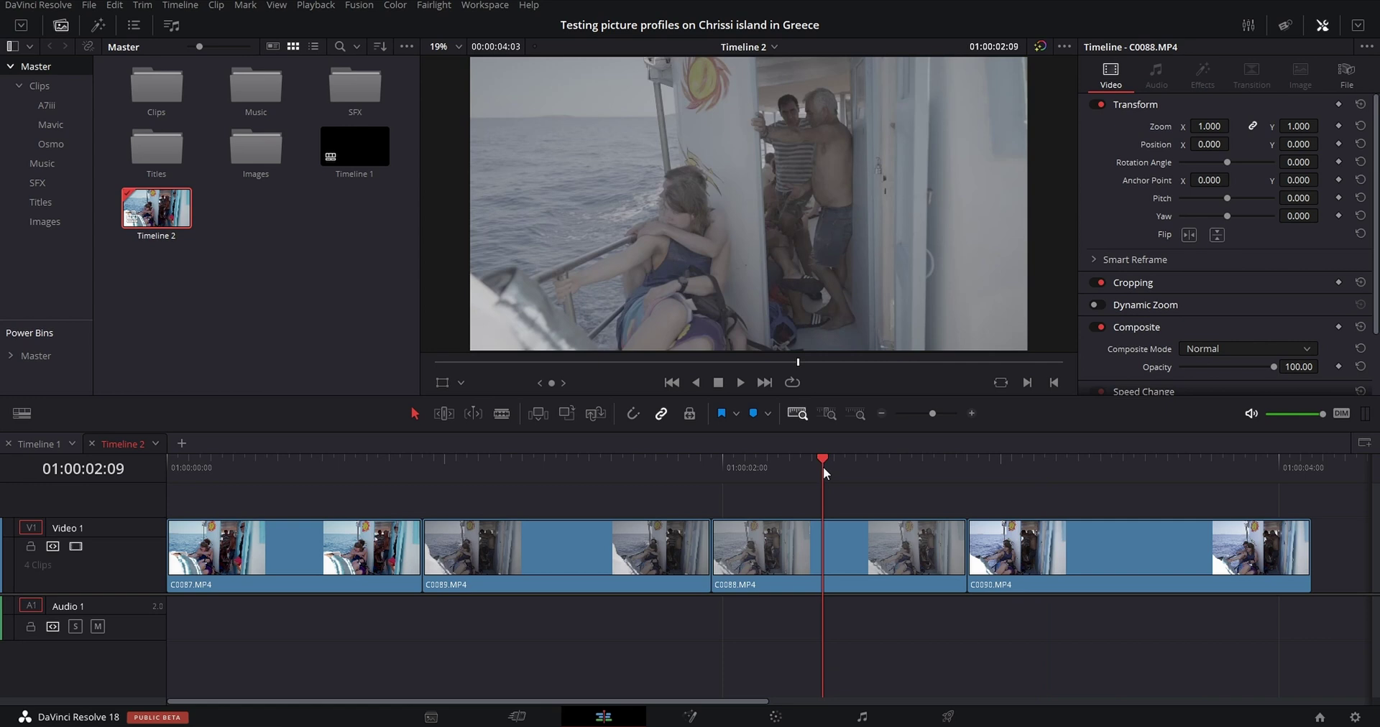
pyautogui.click(566, 465)
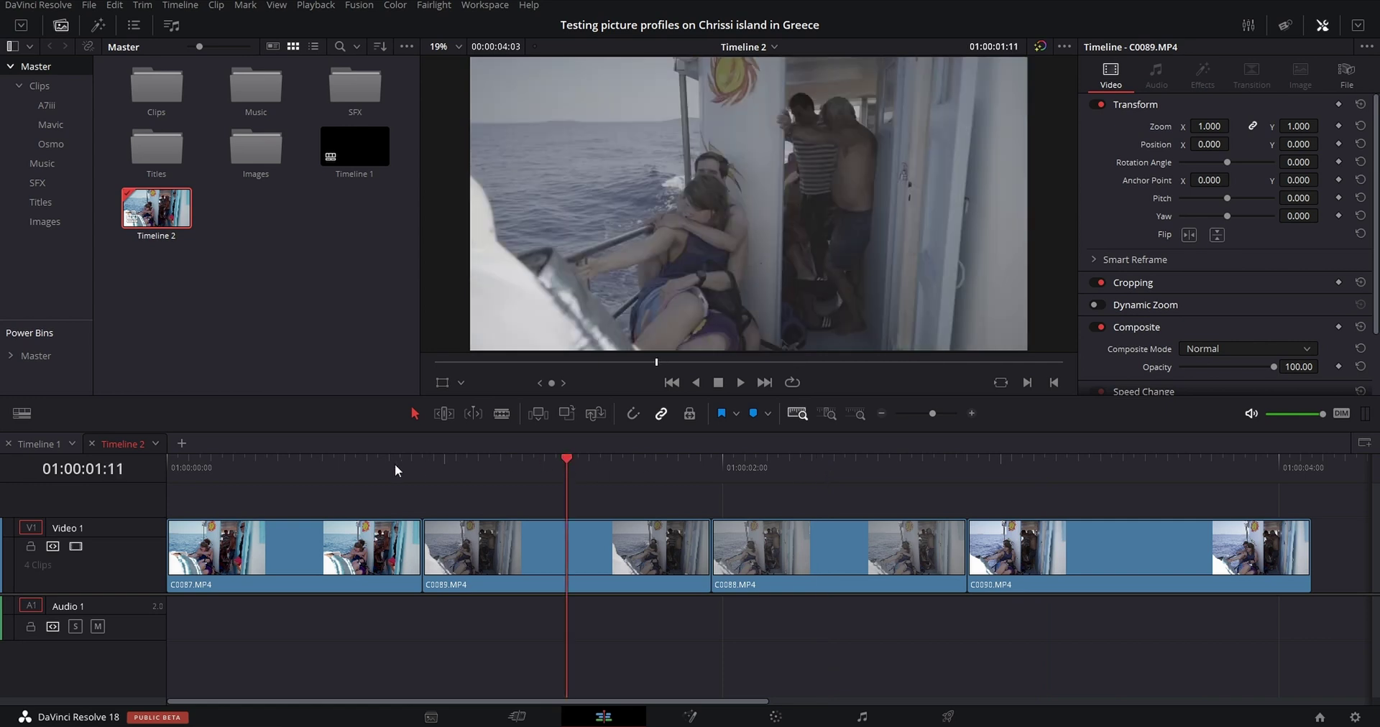
pyautogui.click(335, 466)
pyautogui.click(320, 472)
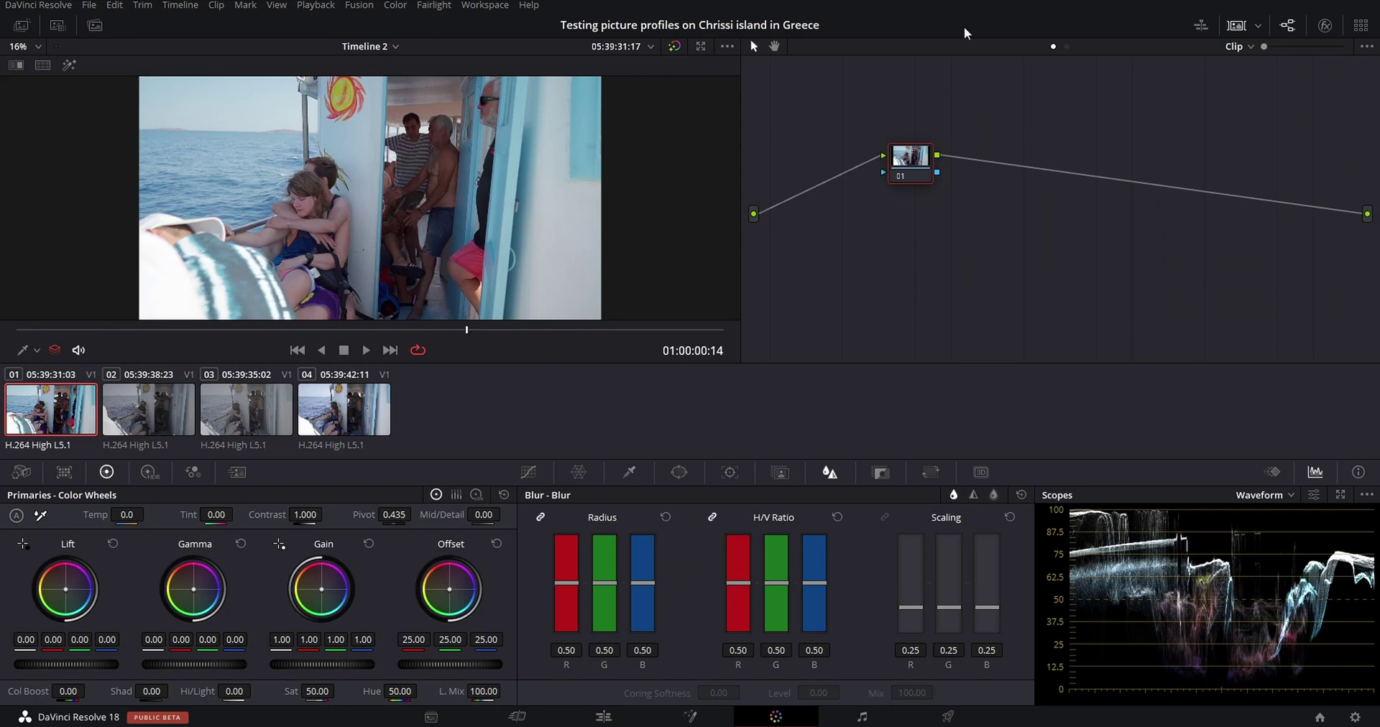
# Grade clip 01 with highlights -34.50 and shadows 11.00, then select clip 02
pyautogui.click(1239, 29)
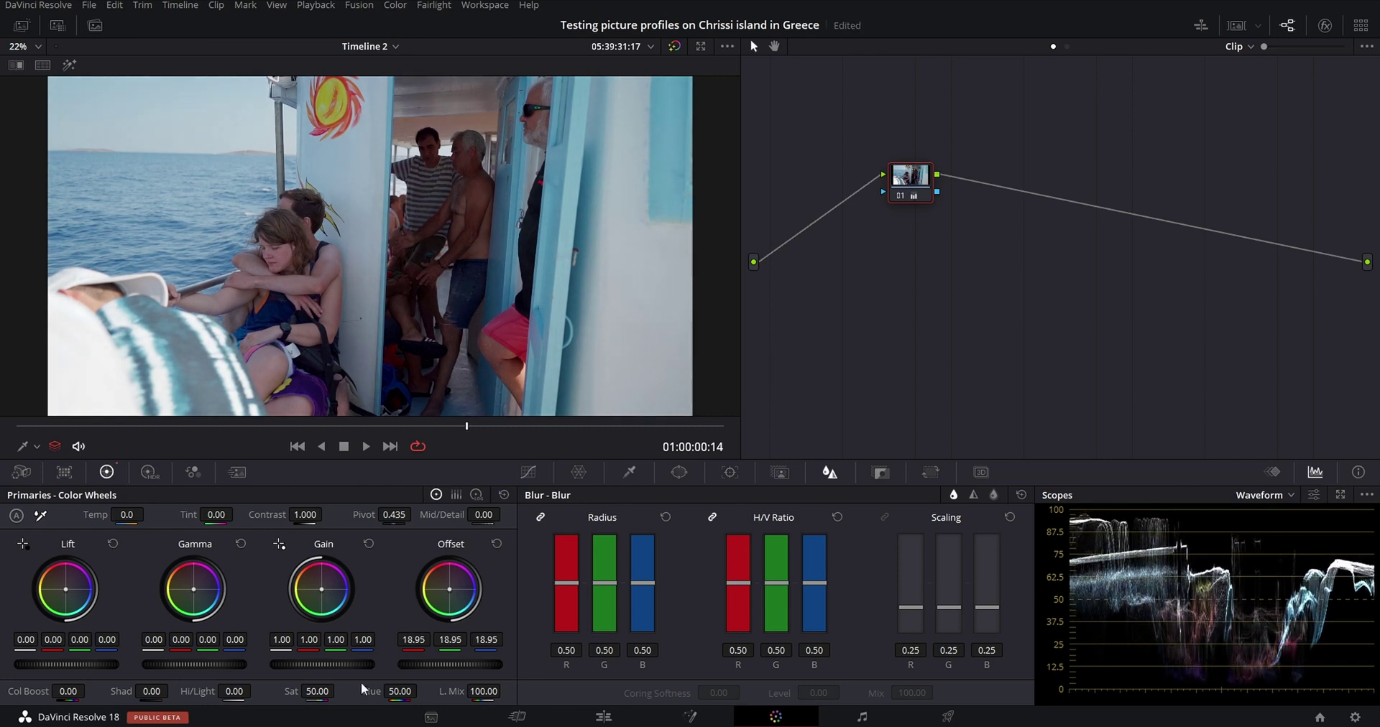
pyautogui.moveTo(188, 688); pyautogui.dragTo(157, 691)
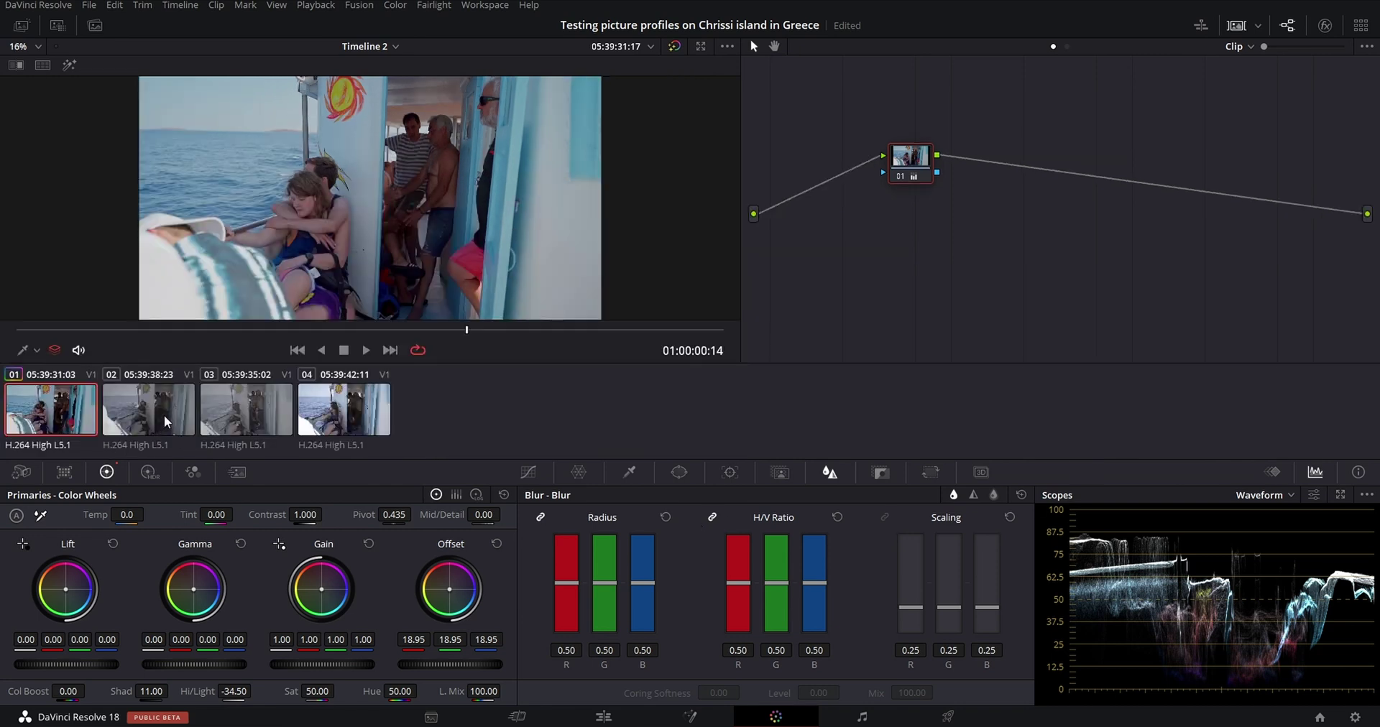
pyautogui.click(180, 420)
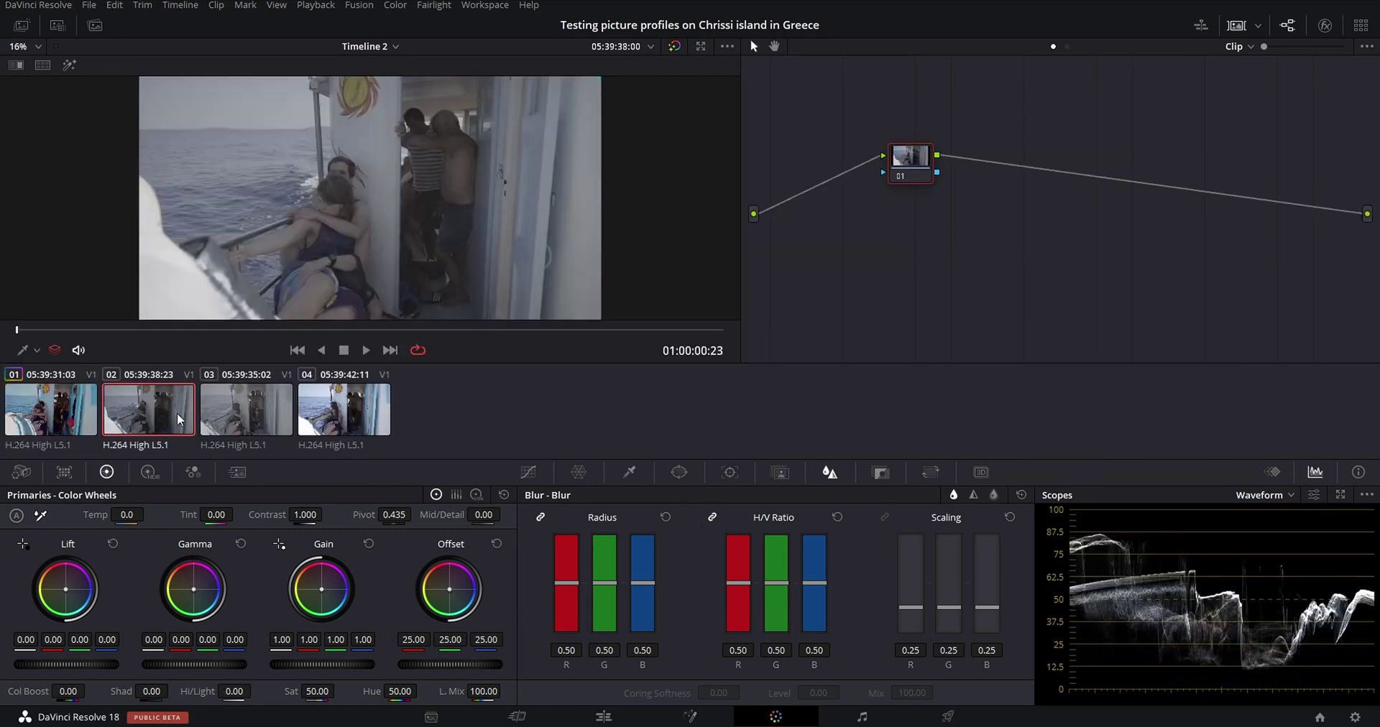
# Find Color Space Transform in OpenFX via Show All and 'colo' search, and drop it on node 01
pyautogui.click(1231, 32)
pyautogui.moveTo(901, 201); pyautogui.dragTo(878, 244)
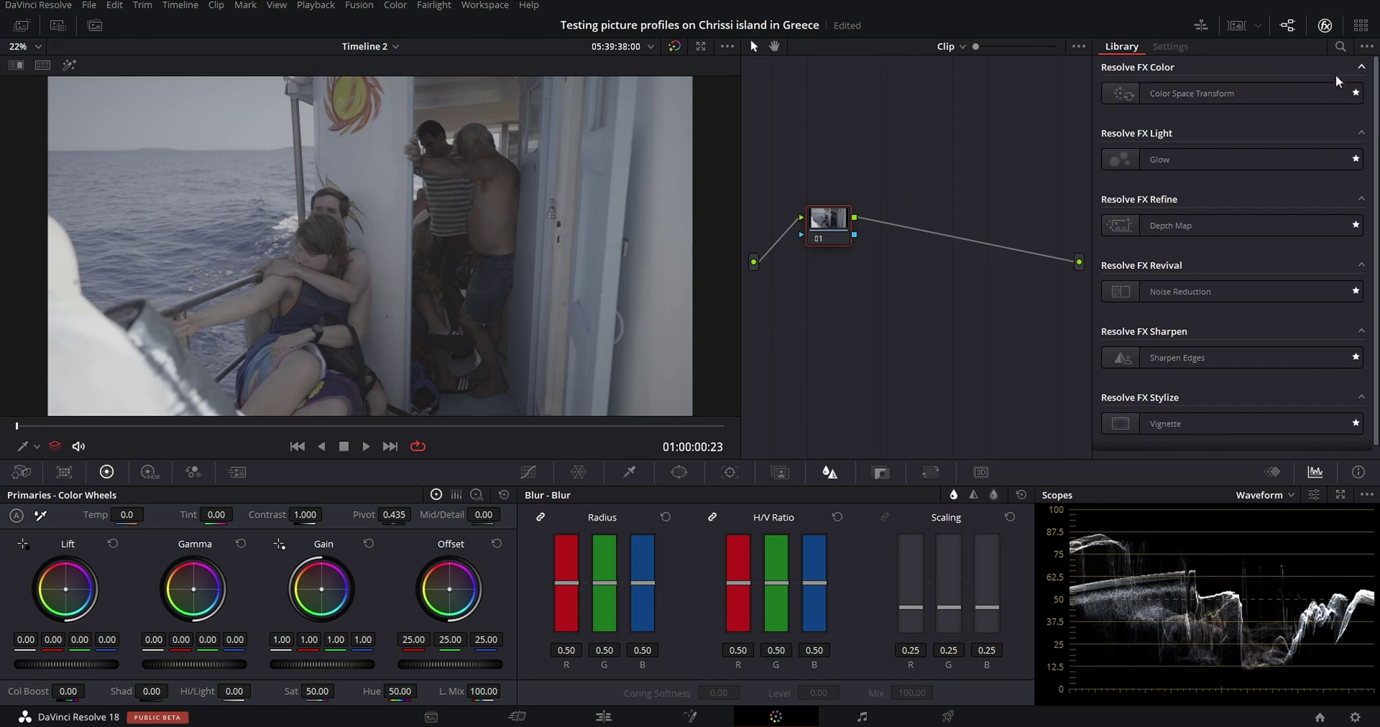
pyautogui.click(1367, 47)
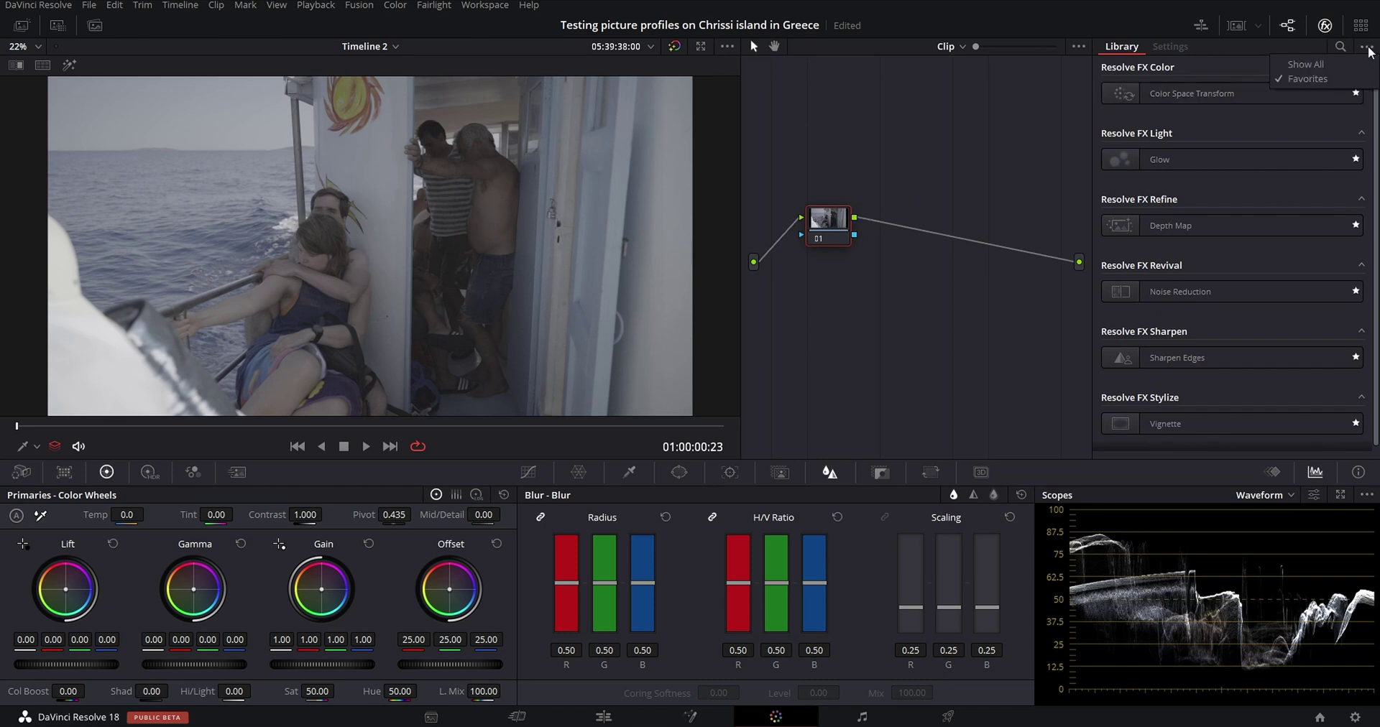
pyautogui.click(1306, 65)
pyautogui.click(1340, 46)
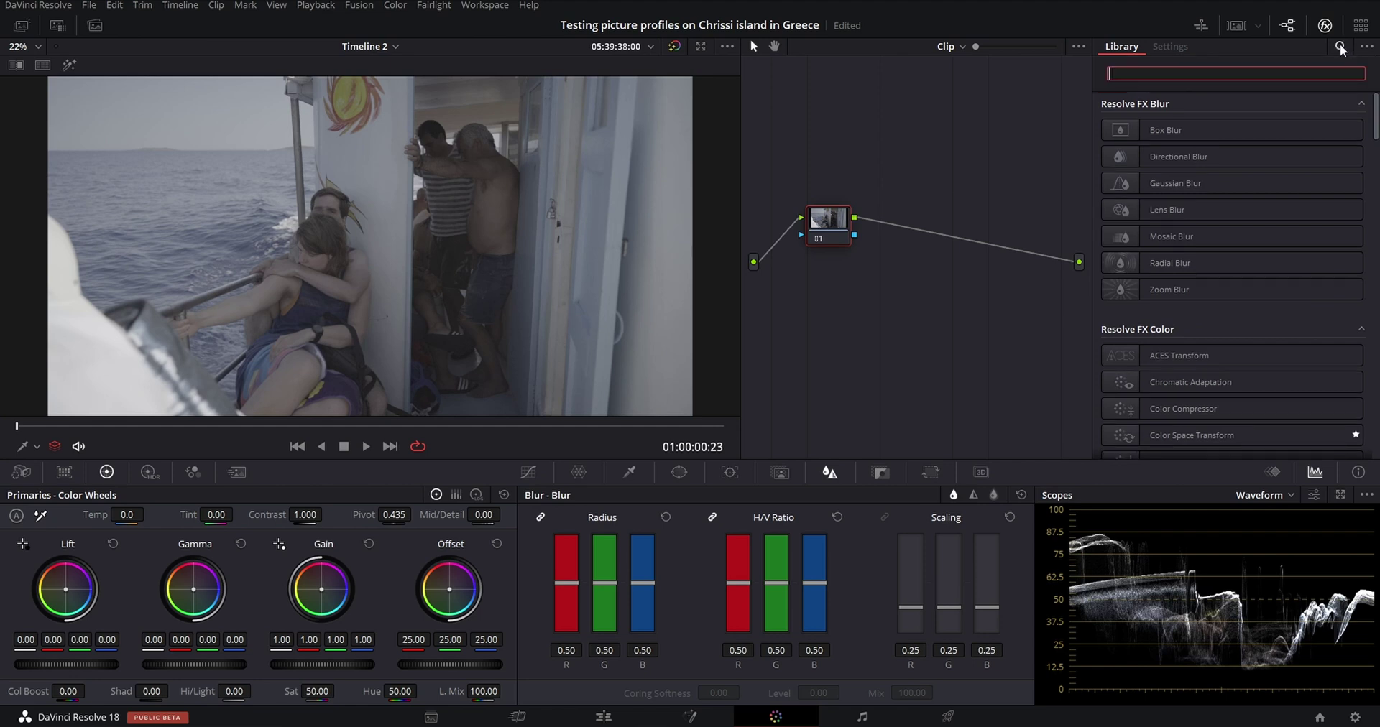
pyautogui.write('colo')
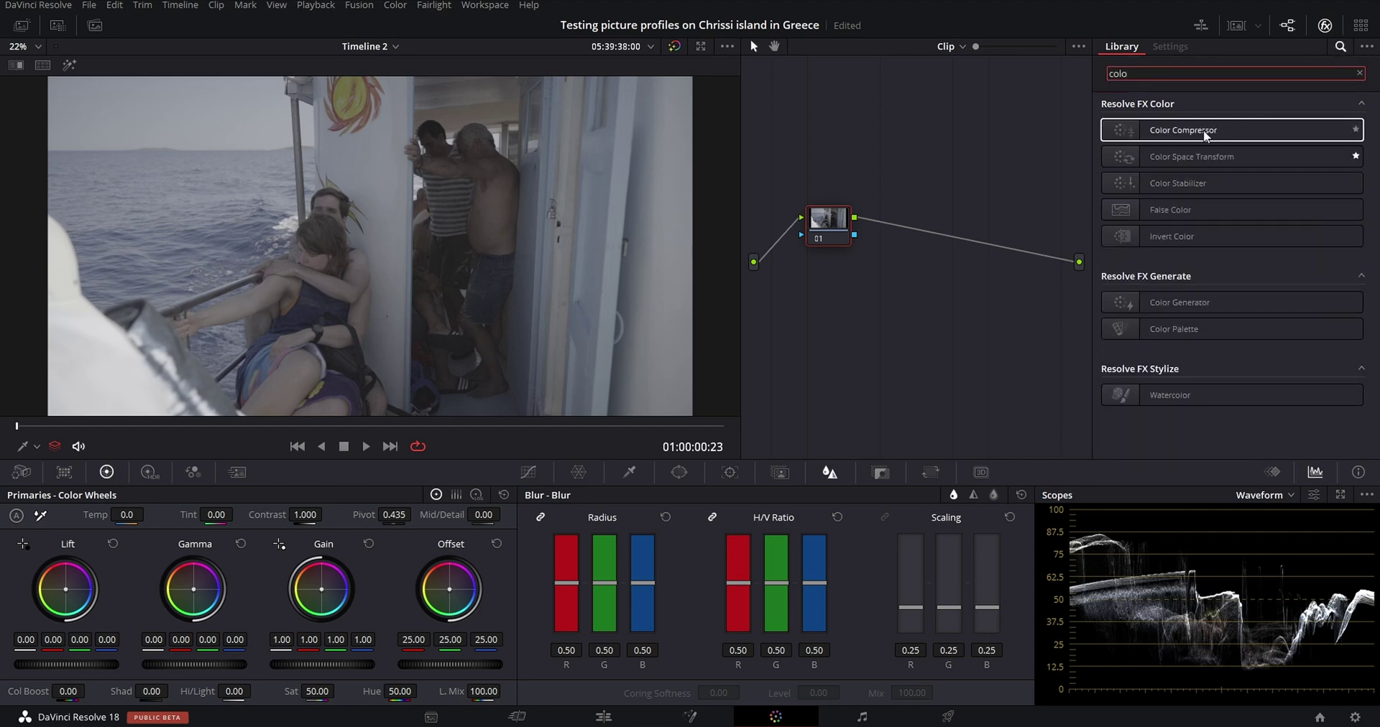
pyautogui.moveTo(1185, 161); pyautogui.dragTo(930, 225)
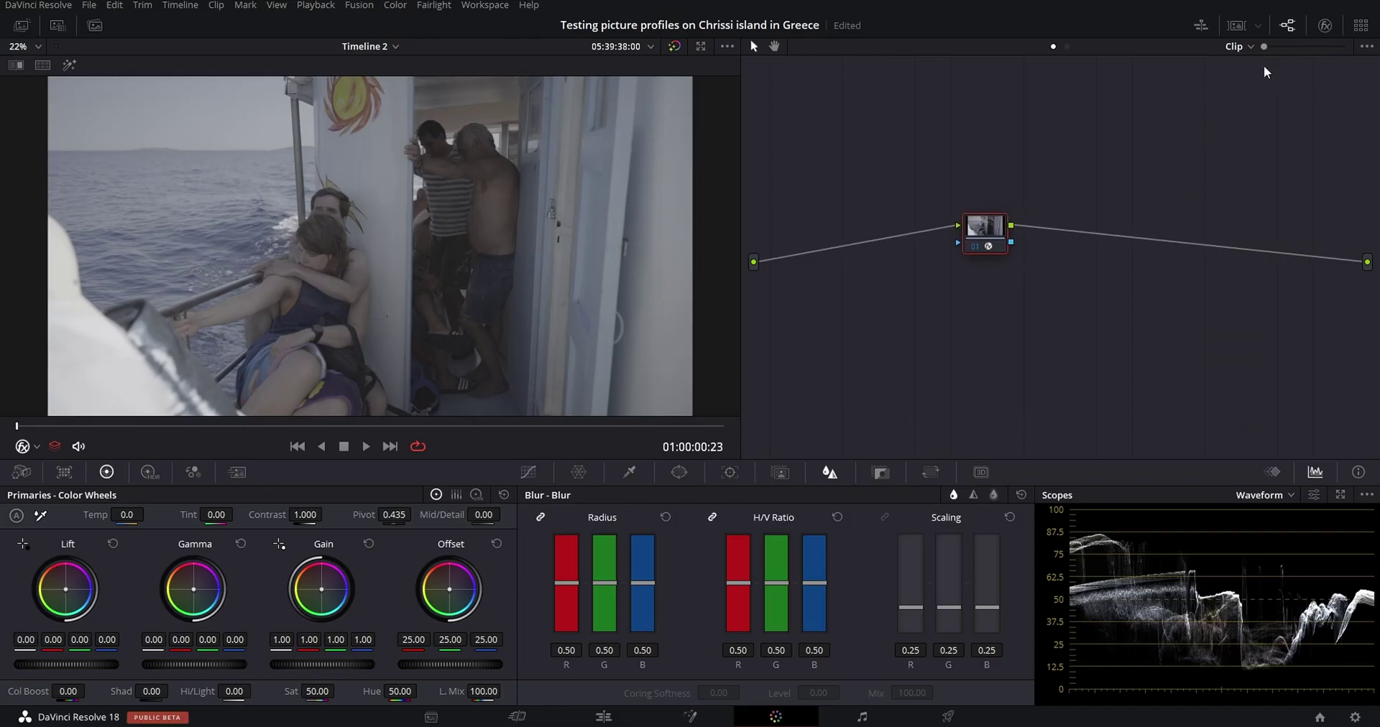
# Set the CST input to Sony S-Gamut / S-Log2 and output colour space and gamma to Rec.709
pyautogui.click(1319, 29)
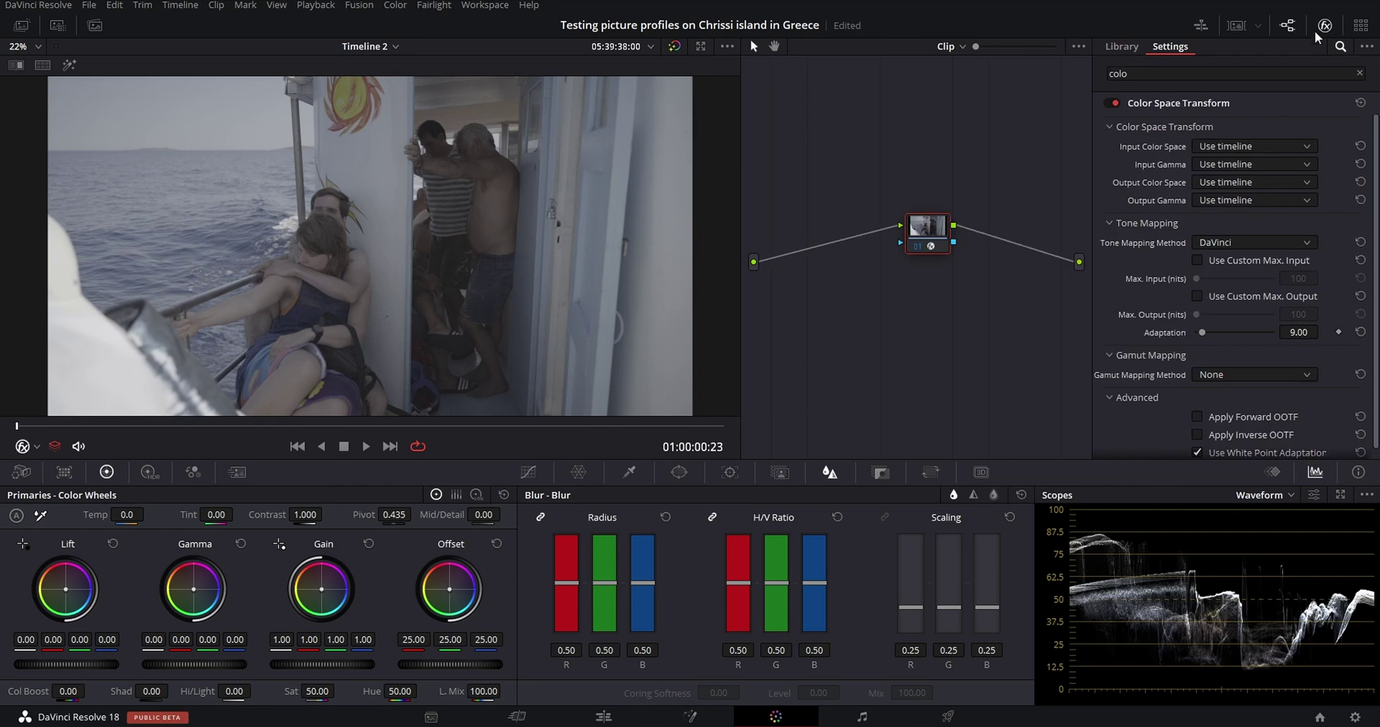
pyautogui.click(1227, 148)
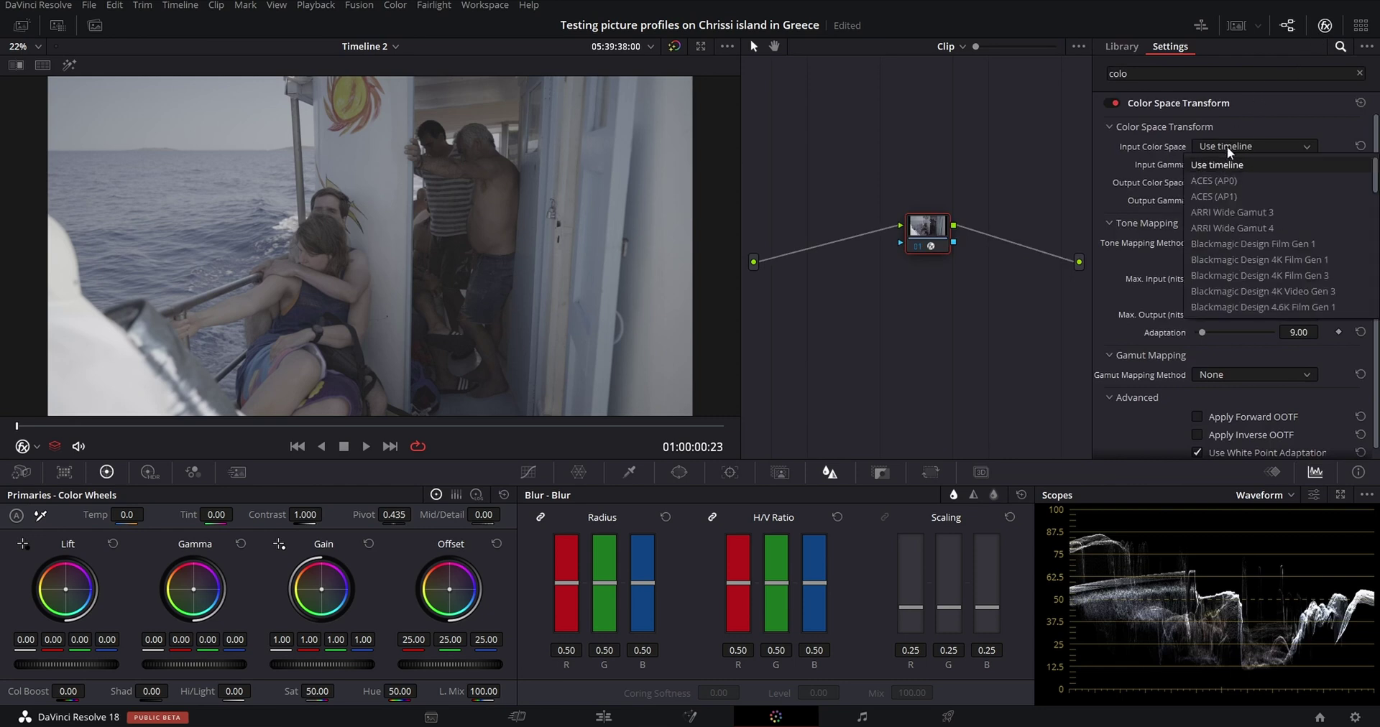
pyautogui.scroll(-10, 1243, 201)
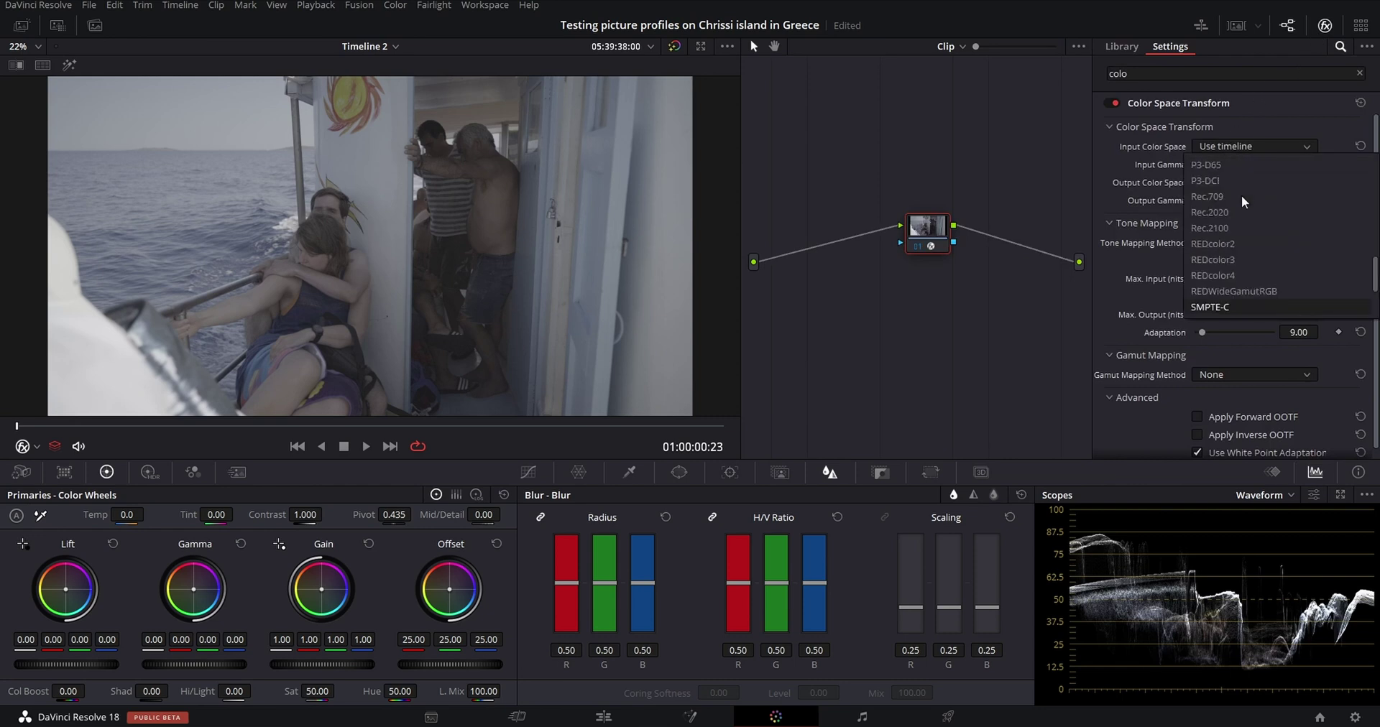
pyautogui.click(1263, 286)
pyautogui.click(1253, 165)
pyautogui.scroll(-10, 1248, 171)
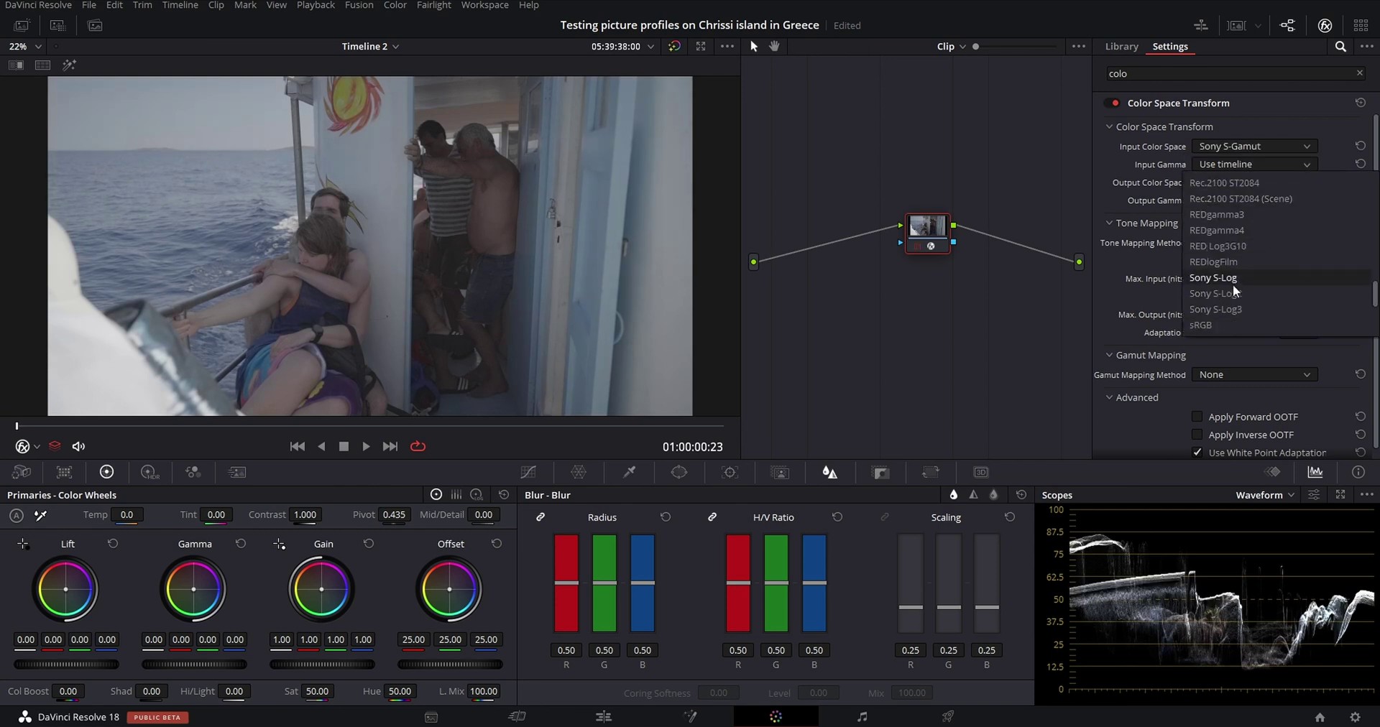
pyautogui.click(1234, 295)
pyautogui.click(1244, 184)
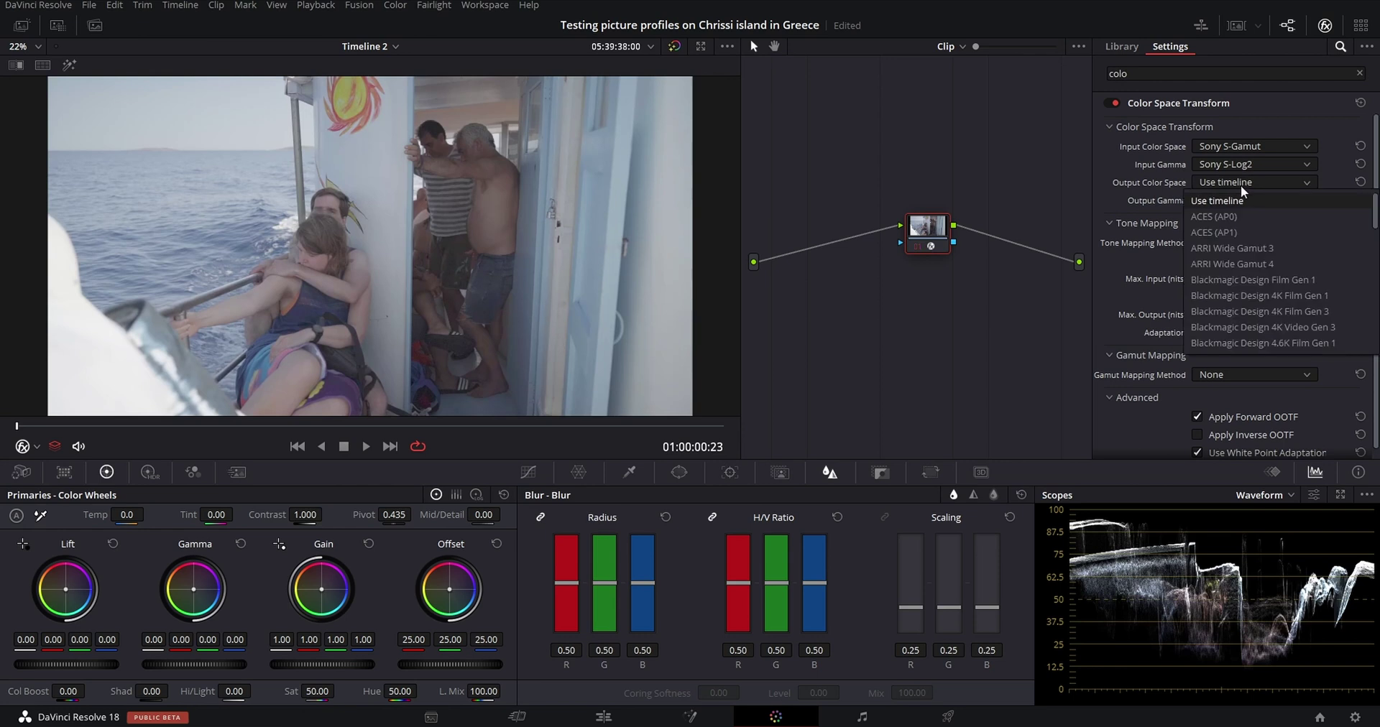
pyautogui.scroll(-6, 1221, 302)
pyautogui.click(1225, 340)
pyautogui.click(1238, 201)
pyautogui.scroll(-5, 1222, 302)
pyautogui.click(1218, 362)
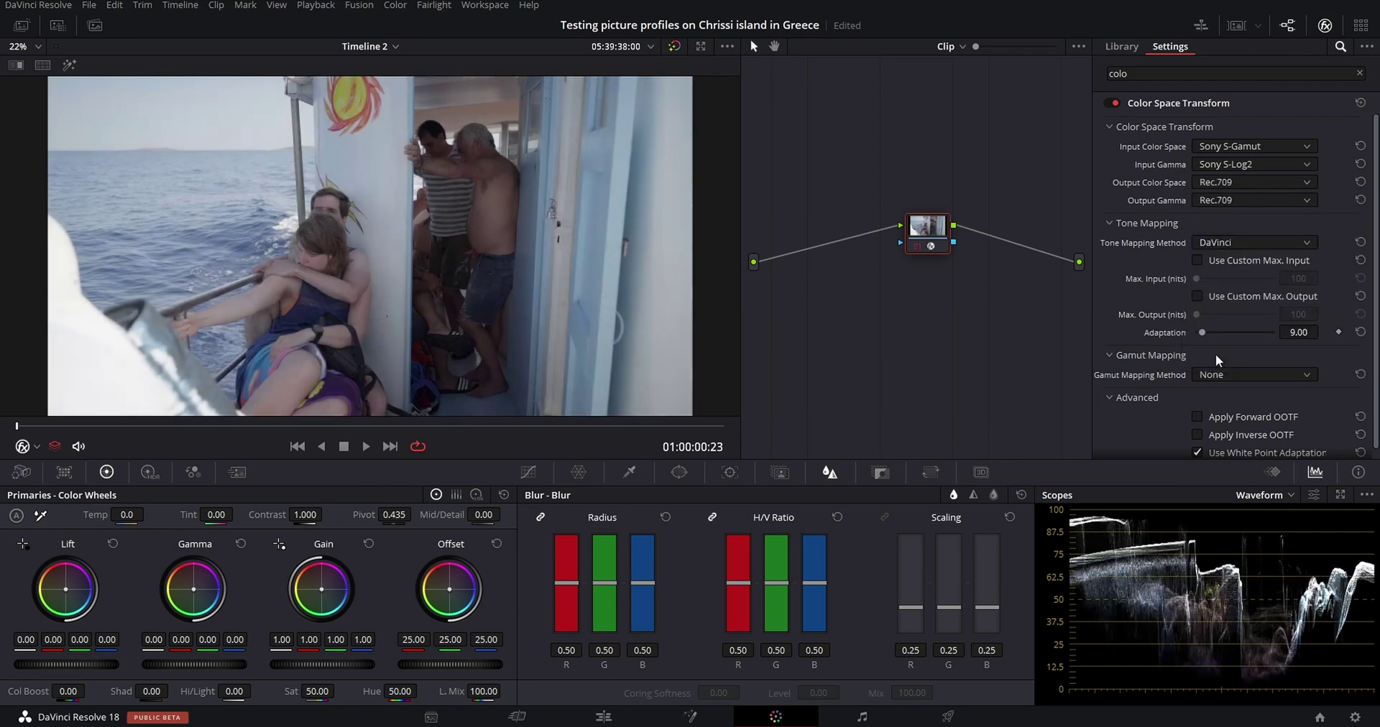
# Bypass the transform node to compare before and after, then reposition it in the graph
pyautogui.moveTo(937, 240); pyautogui.dragTo(918, 247)
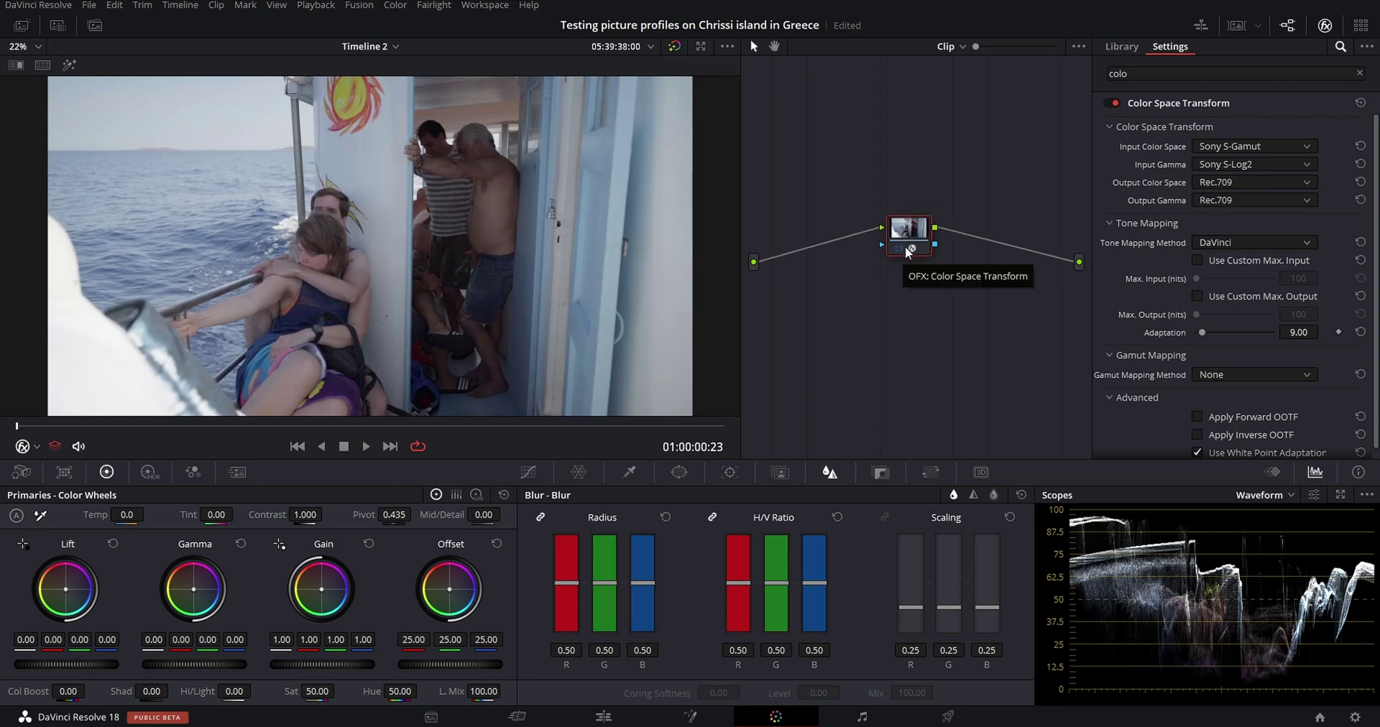
pyautogui.click(900, 250)
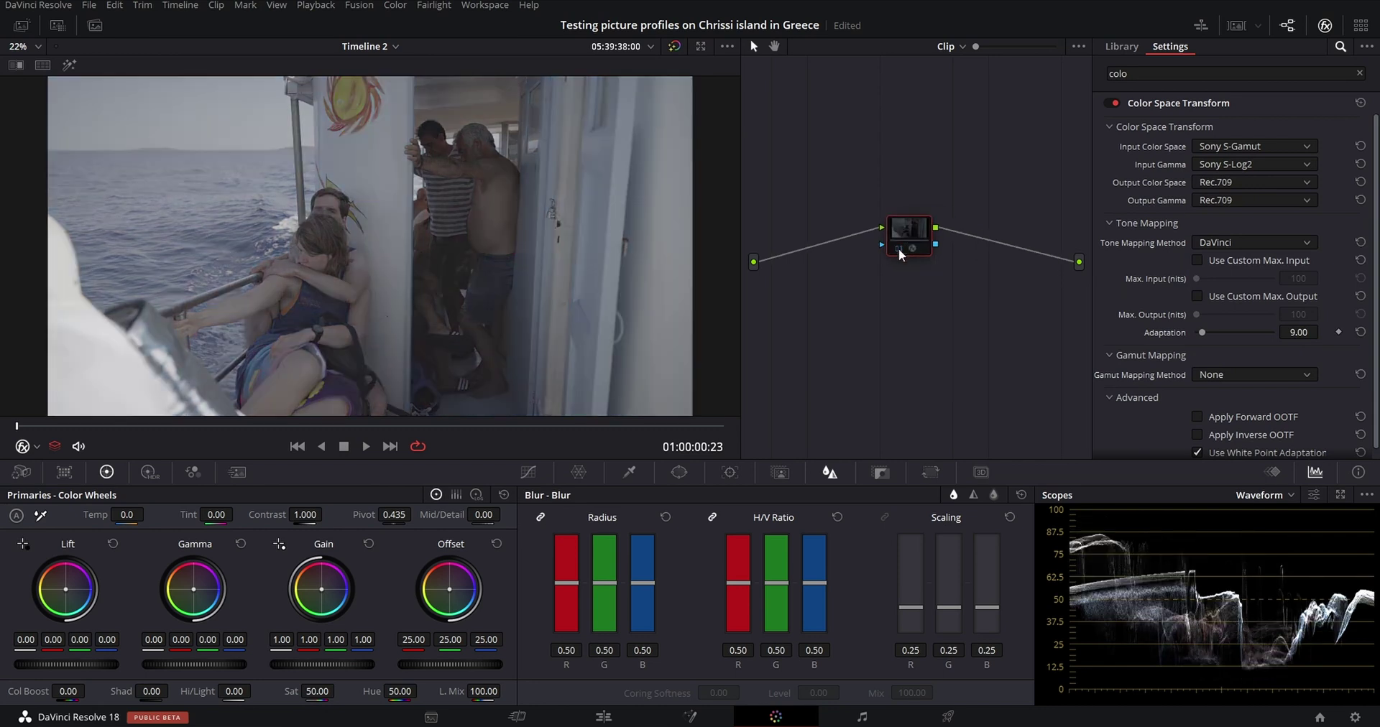
pyautogui.click(902, 250)
pyautogui.moveTo(904, 251); pyautogui.dragTo(922, 250)
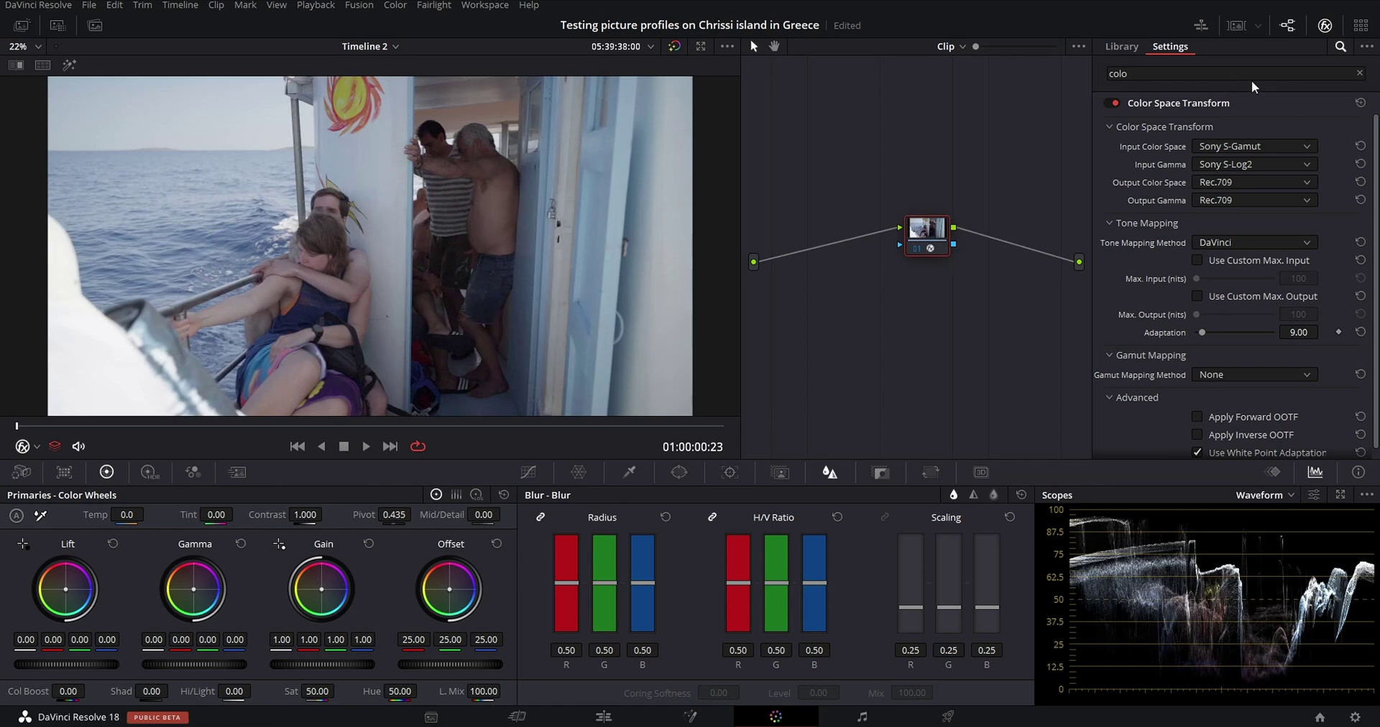
pyautogui.click(1324, 25)
pyautogui.moveTo(994, 244); pyautogui.dragTo(1077, 239)
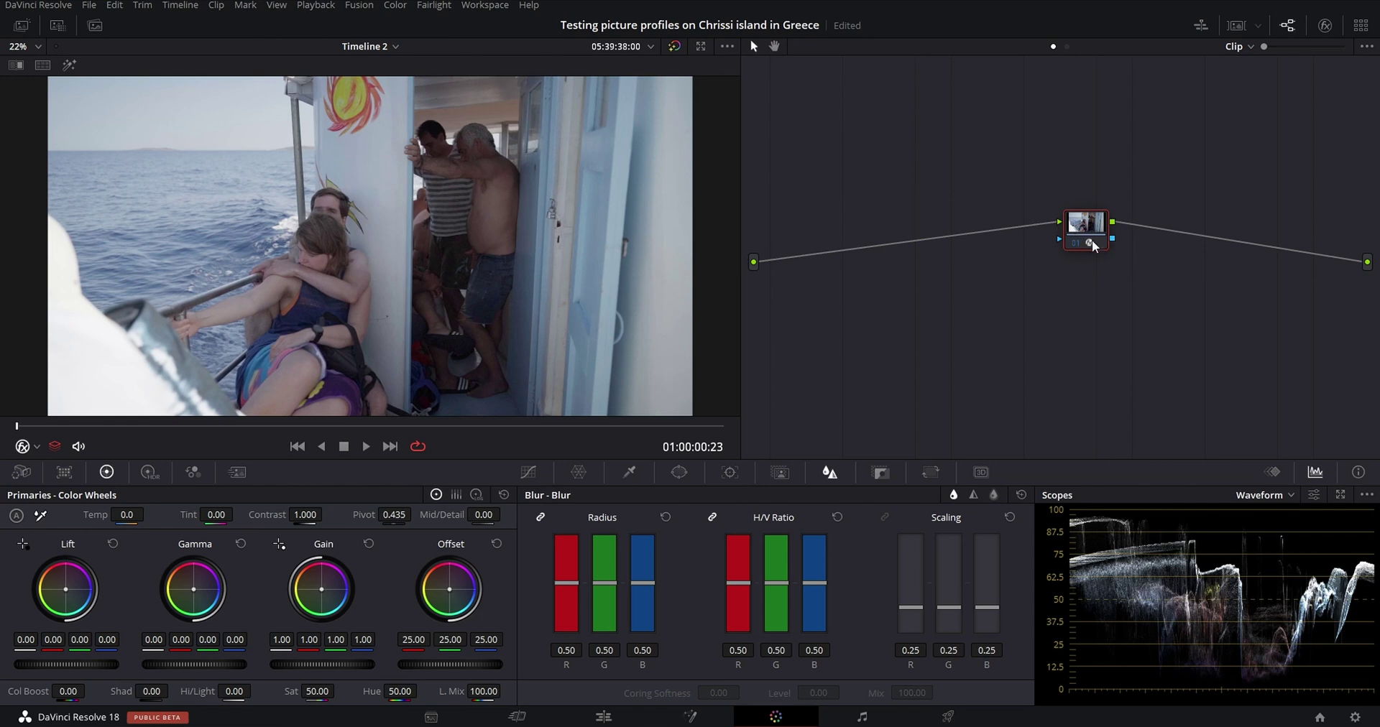
# Insert a node before the CST with highlights -83.50, shadows 3.00, contrast 1.062, then add node 03
pyautogui.hotkey('shift', 's')
pyautogui.moveTo(1092, 288); pyautogui.dragTo(934, 240)
pyautogui.moveTo(233, 691); pyautogui.dragTo(252, 691)
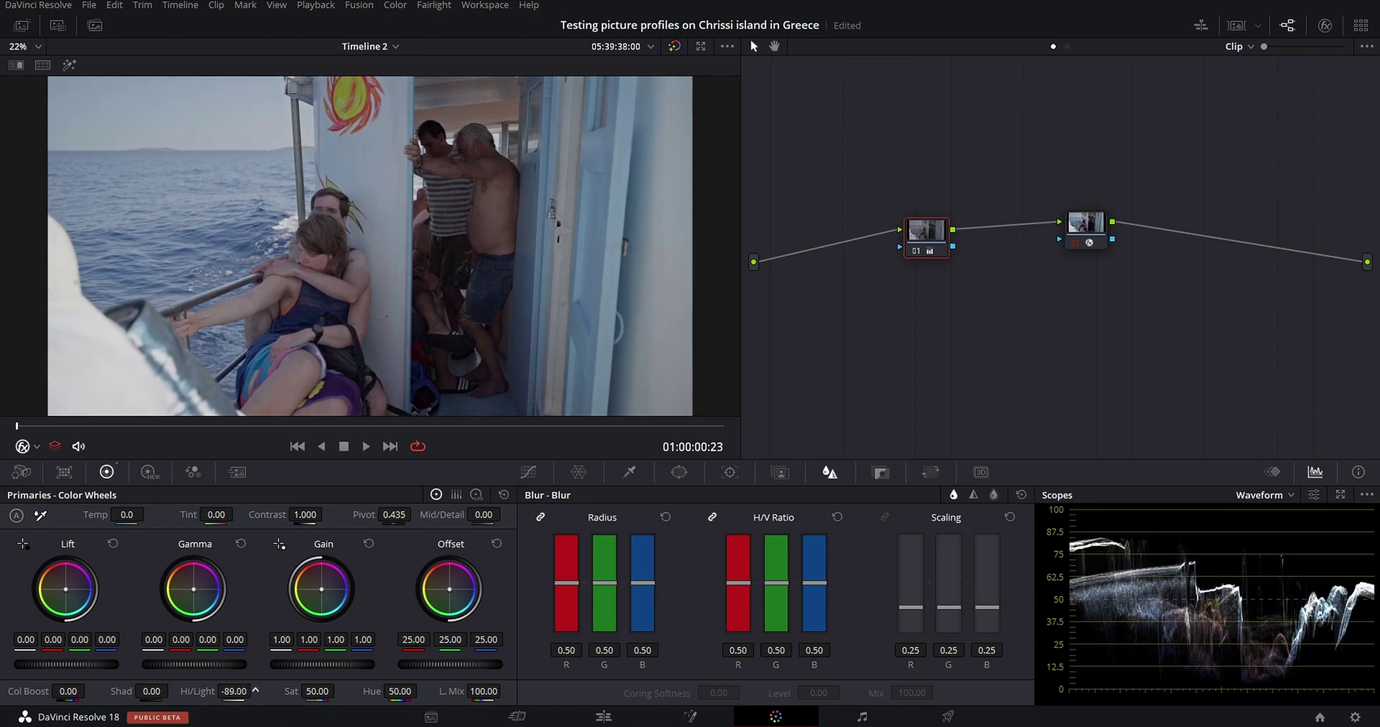
pyautogui.moveTo(153, 691); pyautogui.dragTo(234, 691)
pyautogui.moveTo(306, 516); pyautogui.dragTo(327, 514)
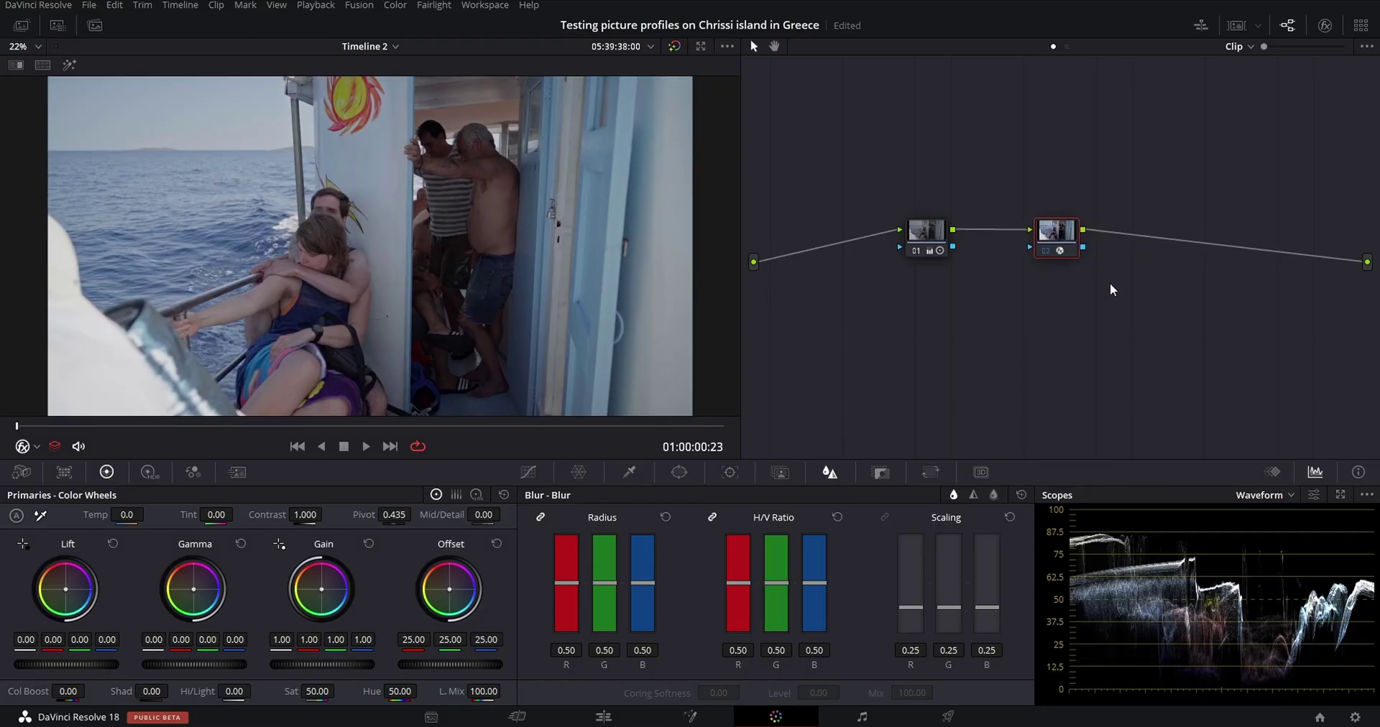
pyautogui.hotkey('alt', 's')
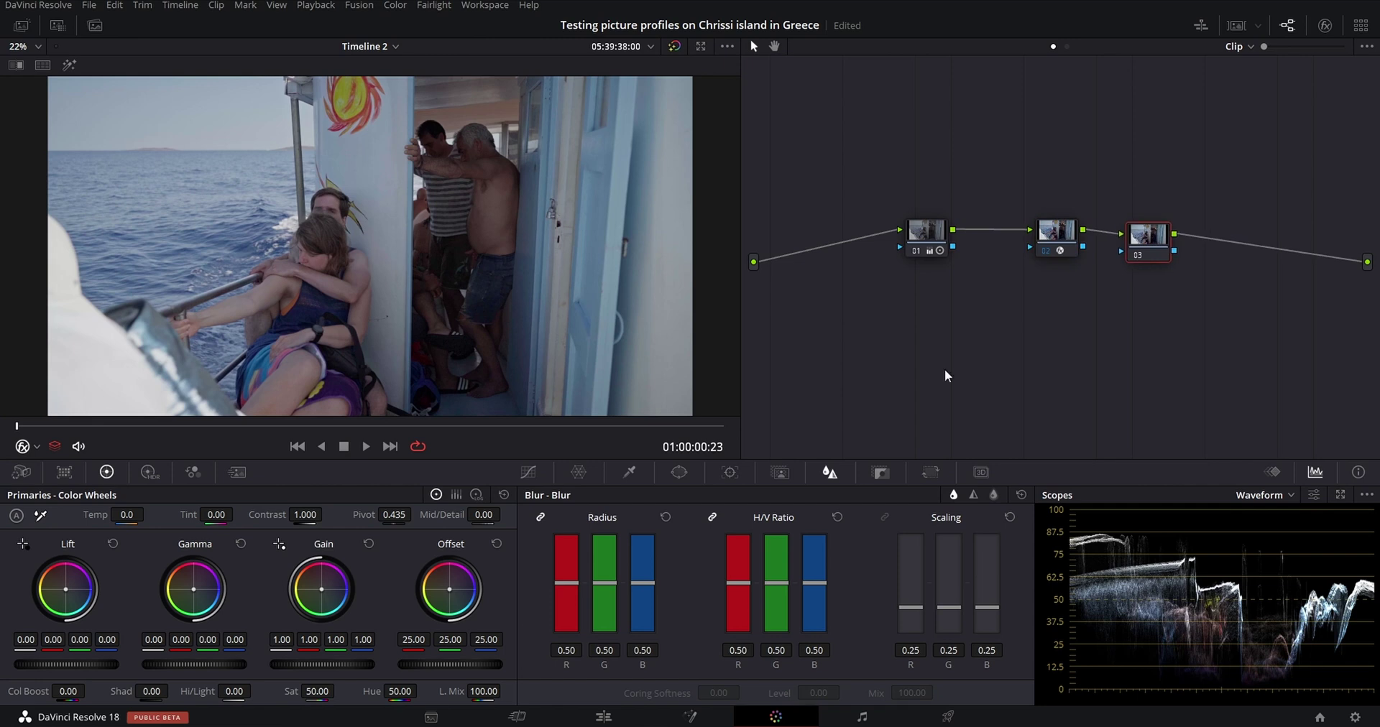
# On node 03's curve, lift the black point, pull the midtones down and raise an upper anchor
pyautogui.click(528, 472)
pyautogui.click(1021, 494)
pyautogui.click(1076, 603)
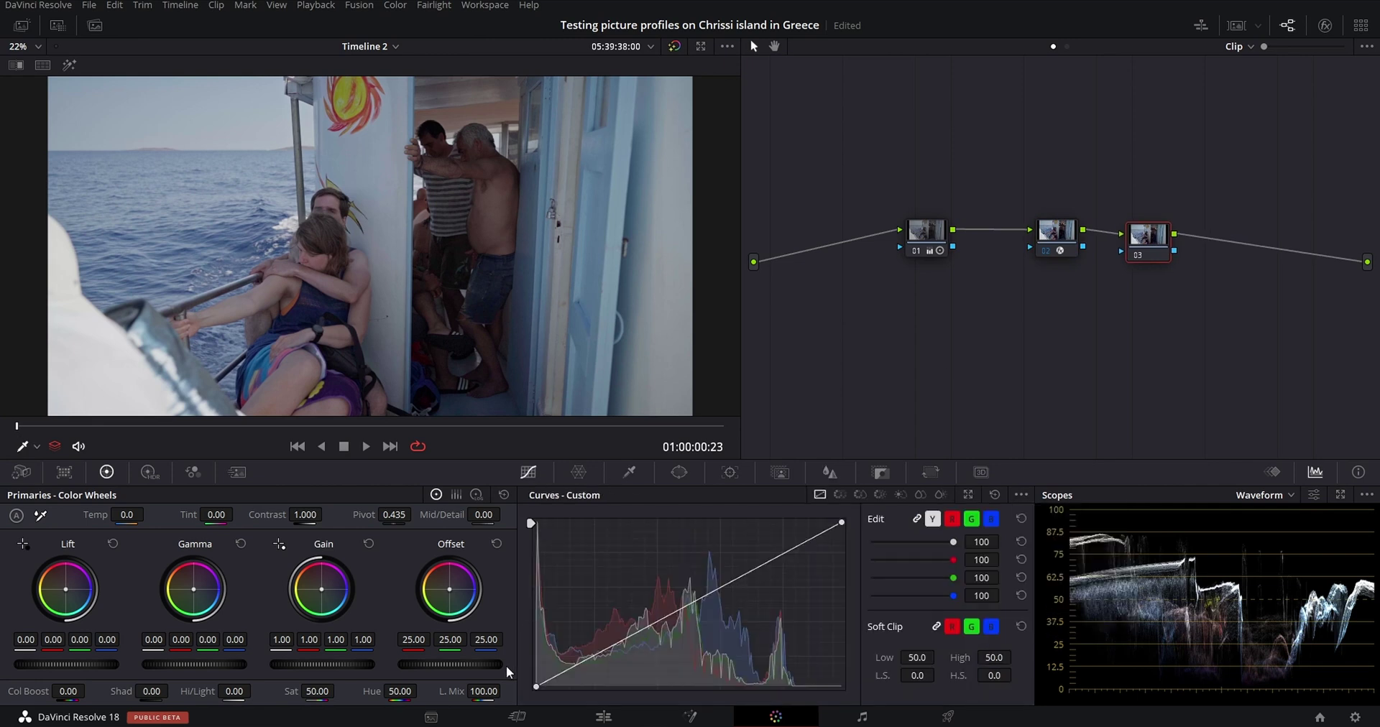
pyautogui.moveTo(536, 686); pyautogui.dragTo(536, 676)
pyautogui.moveTo(637, 618); pyautogui.dragTo(631, 667)
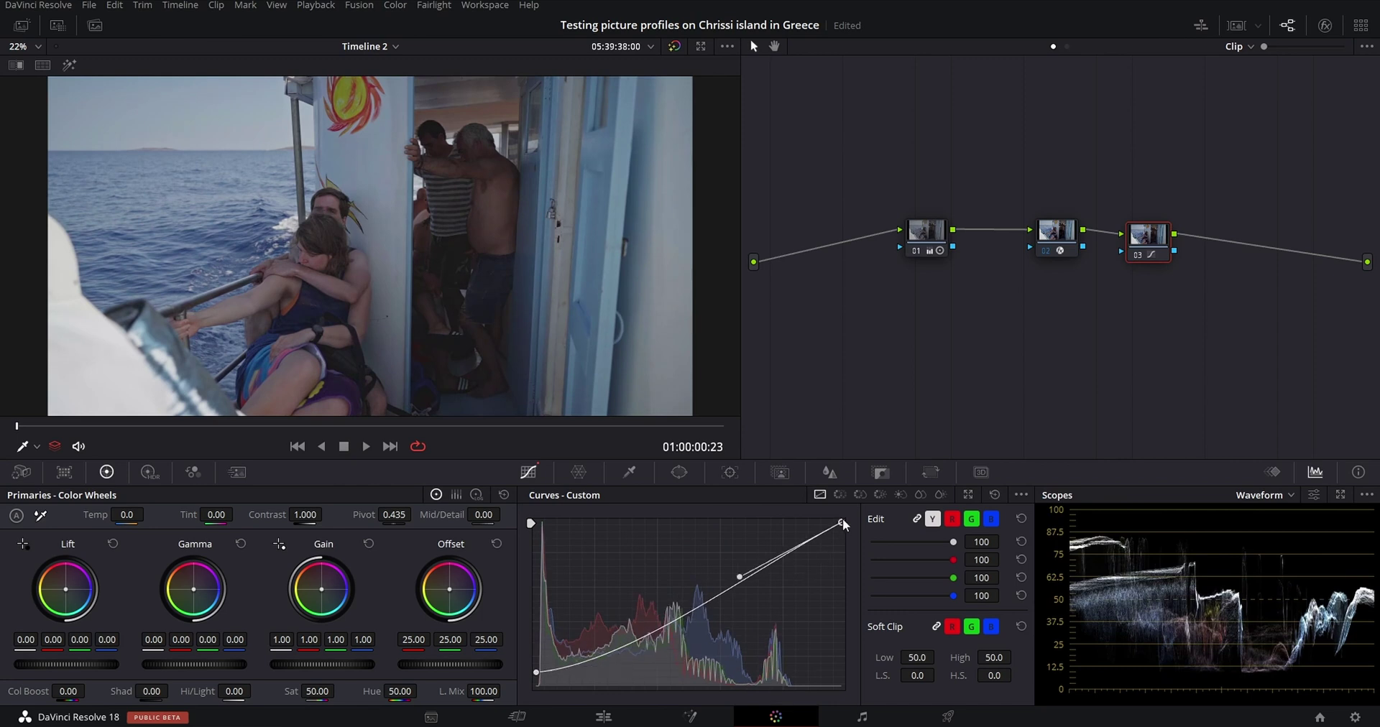
pyautogui.moveTo(739, 583); pyautogui.dragTo(770, 551)
# Add node 04 with a 0.47 blur radius, then switch to clip 03
pyautogui.hotkey('alt', 's')
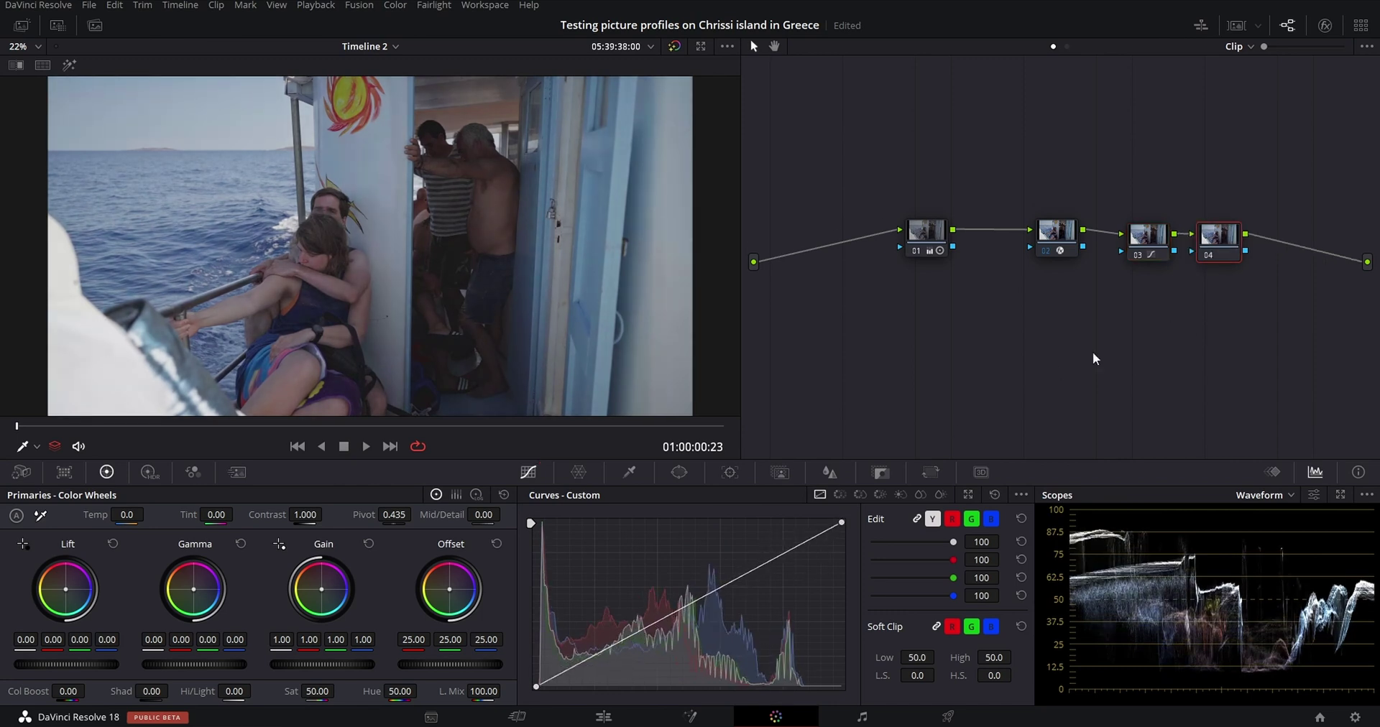
pyautogui.click(830, 475)
pyautogui.moveTo(649, 588); pyautogui.dragTo(649, 590)
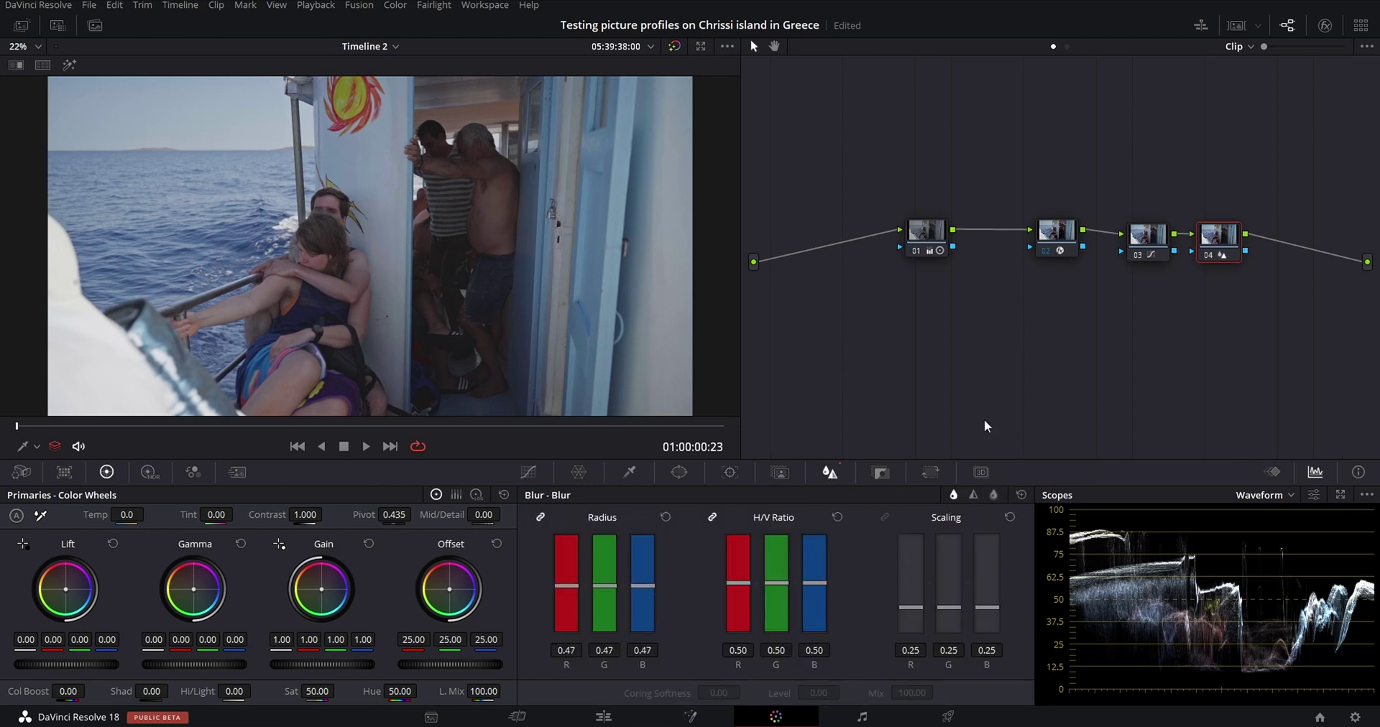
pyautogui.click(1236, 25)
pyautogui.click(249, 416)
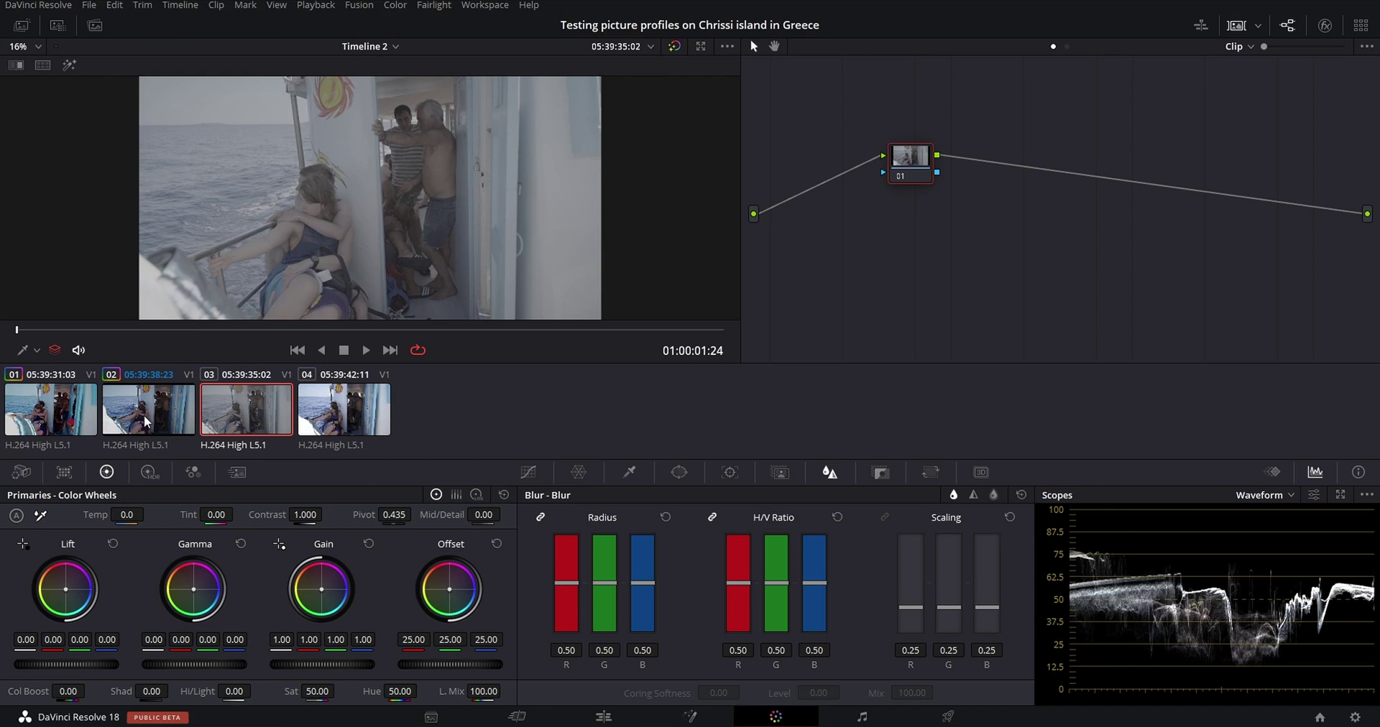
# Copy clip 02's grade onto clip 03 and set its CST input to Sony S-Gamut3.Cine / S-Log3
pyautogui.middleClick(144, 416)
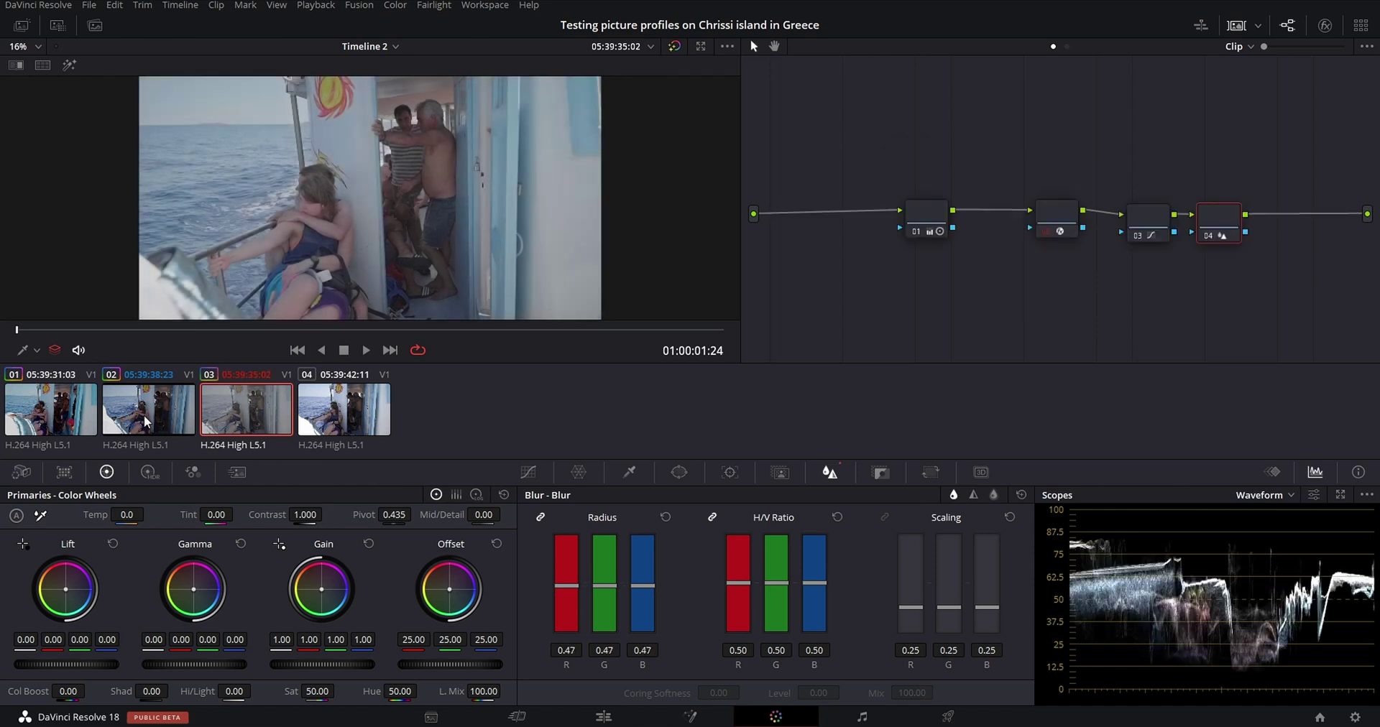
pyautogui.click(1056, 217)
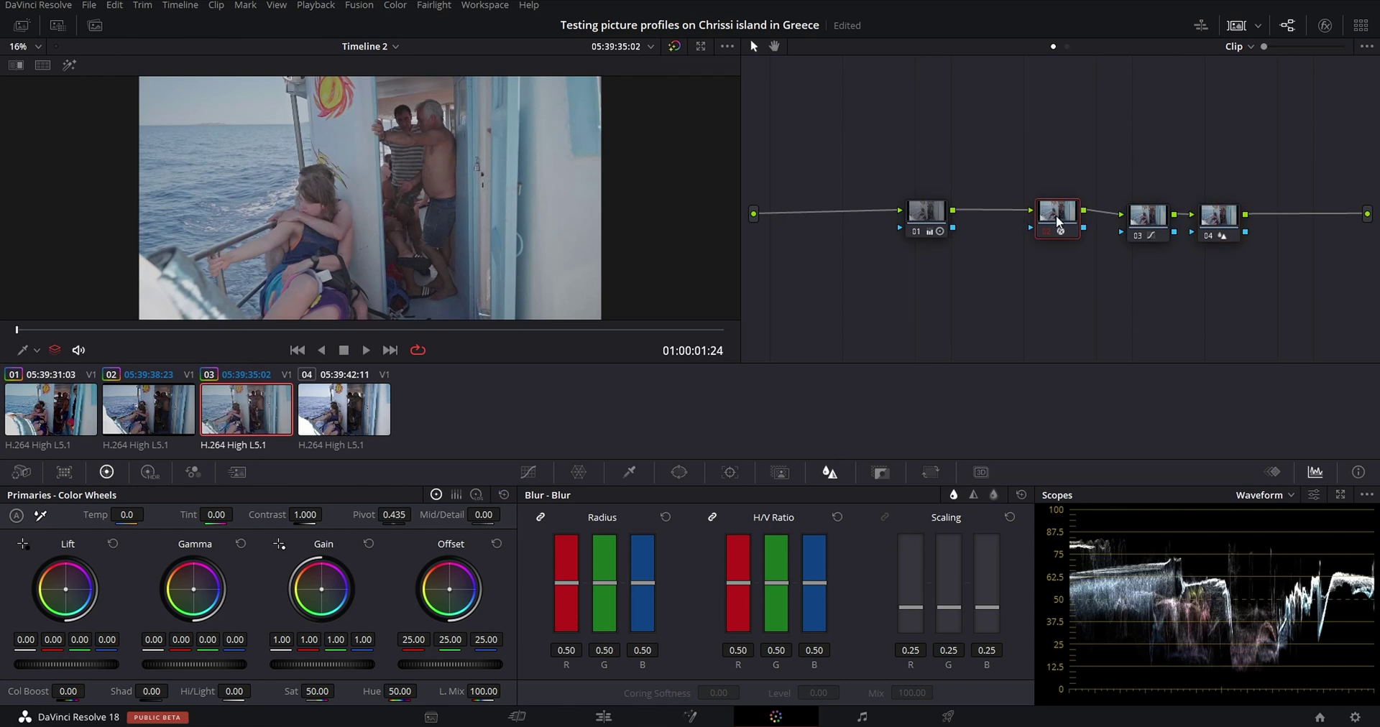
pyautogui.click(1323, 27)
pyautogui.click(1254, 148)
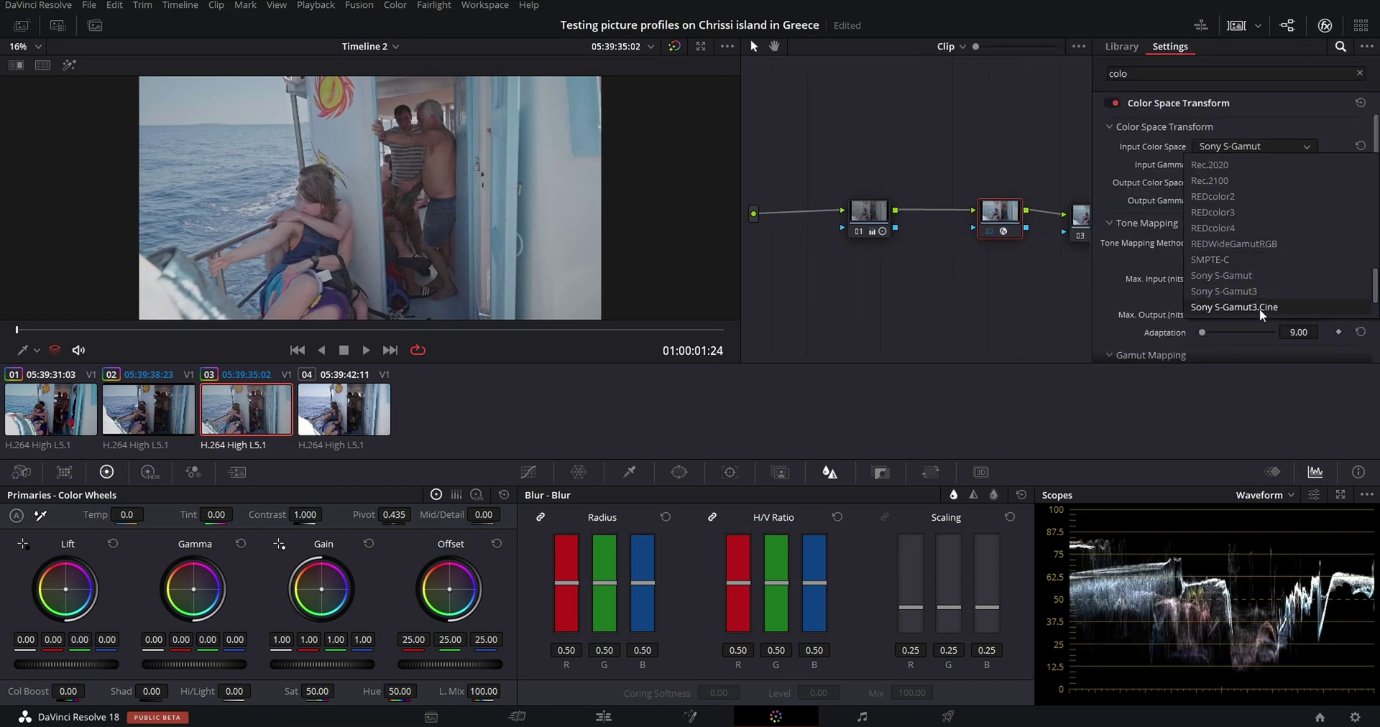
pyautogui.click(1260, 306)
pyautogui.click(1239, 164)
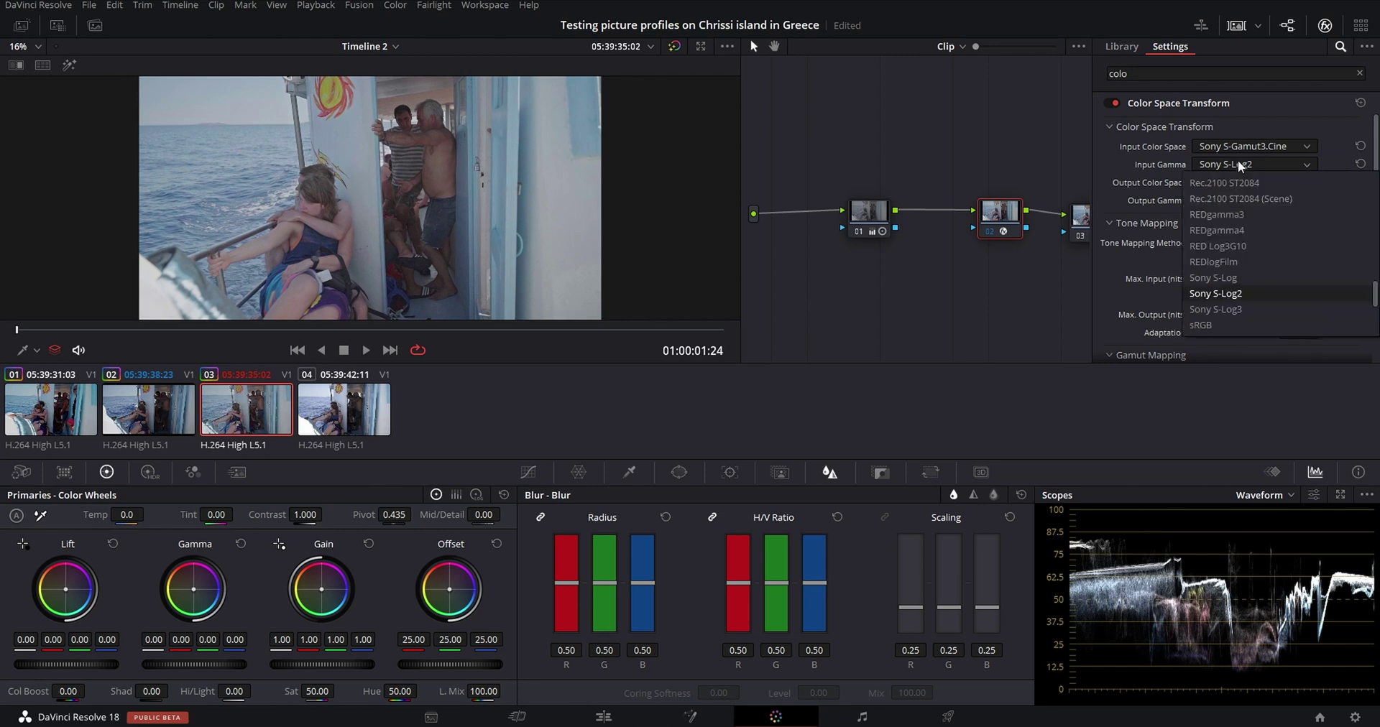
pyautogui.click(1249, 305)
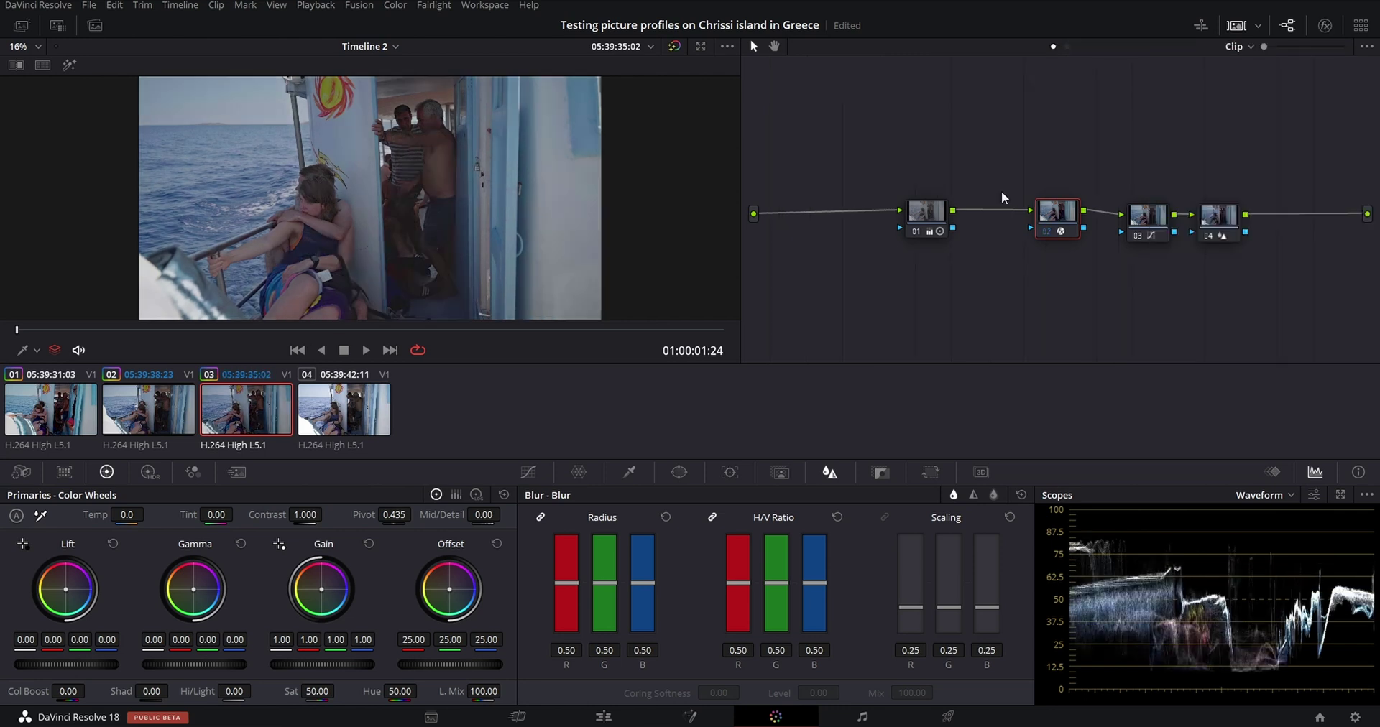
# Set clip 03's node 01 to shadows 11.00 and highlights -53.00, comparing against clip 02
pyautogui.click(916, 214)
pyautogui.moveTo(234, 691); pyautogui.dragTo(248, 692)
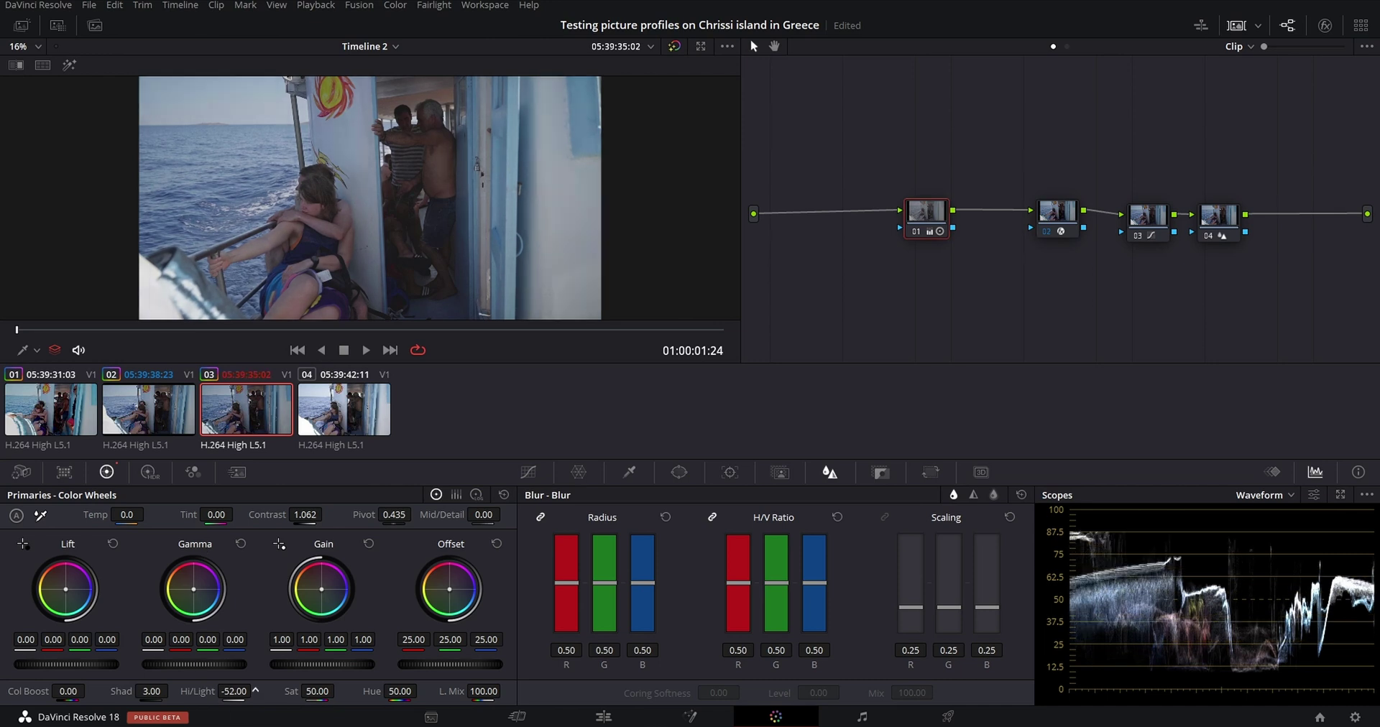
pyautogui.moveTo(152, 691); pyautogui.dragTo(228, 691)
pyautogui.click(142, 424)
pyautogui.click(208, 416)
pyautogui.click(144, 412)
pyautogui.click(208, 416)
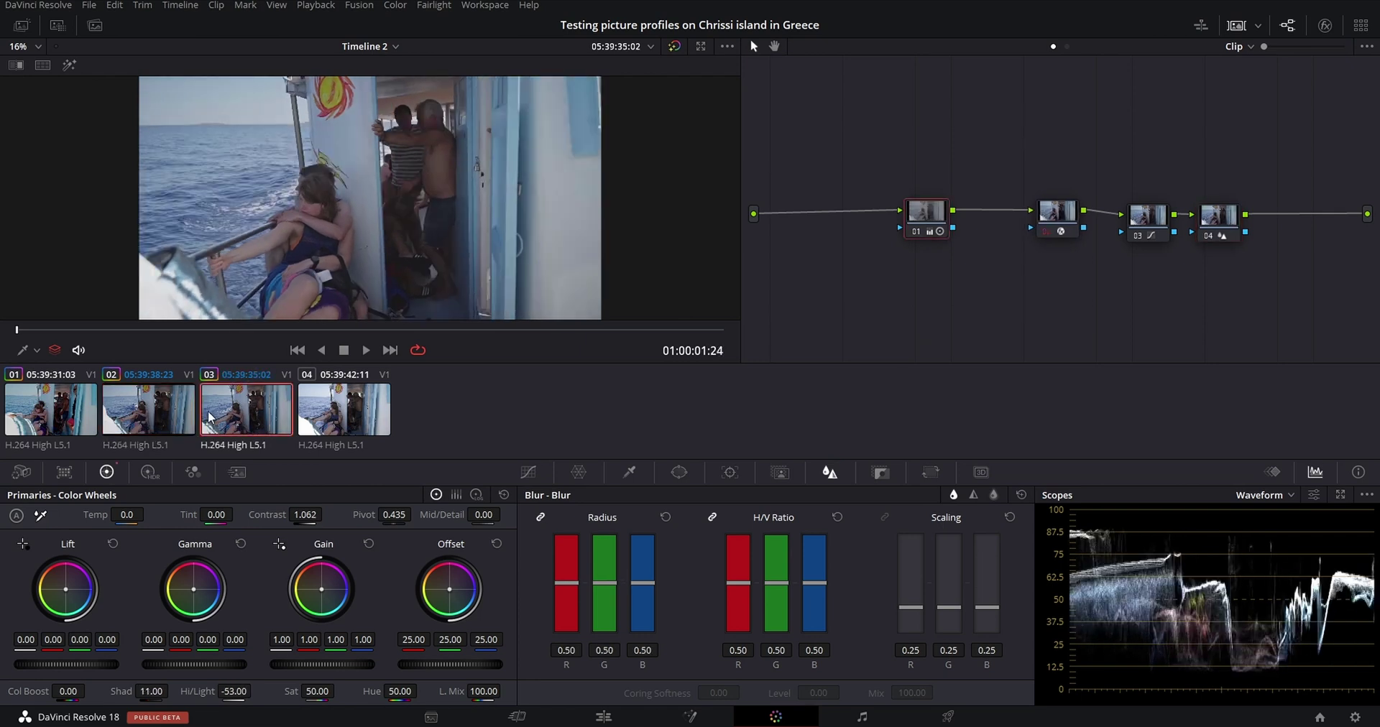
# Zoom the viewer to 116% and play clips 01, 02 and 03 to compare the blur, ending on clip 03
pyautogui.scroll(10, 385, 239)
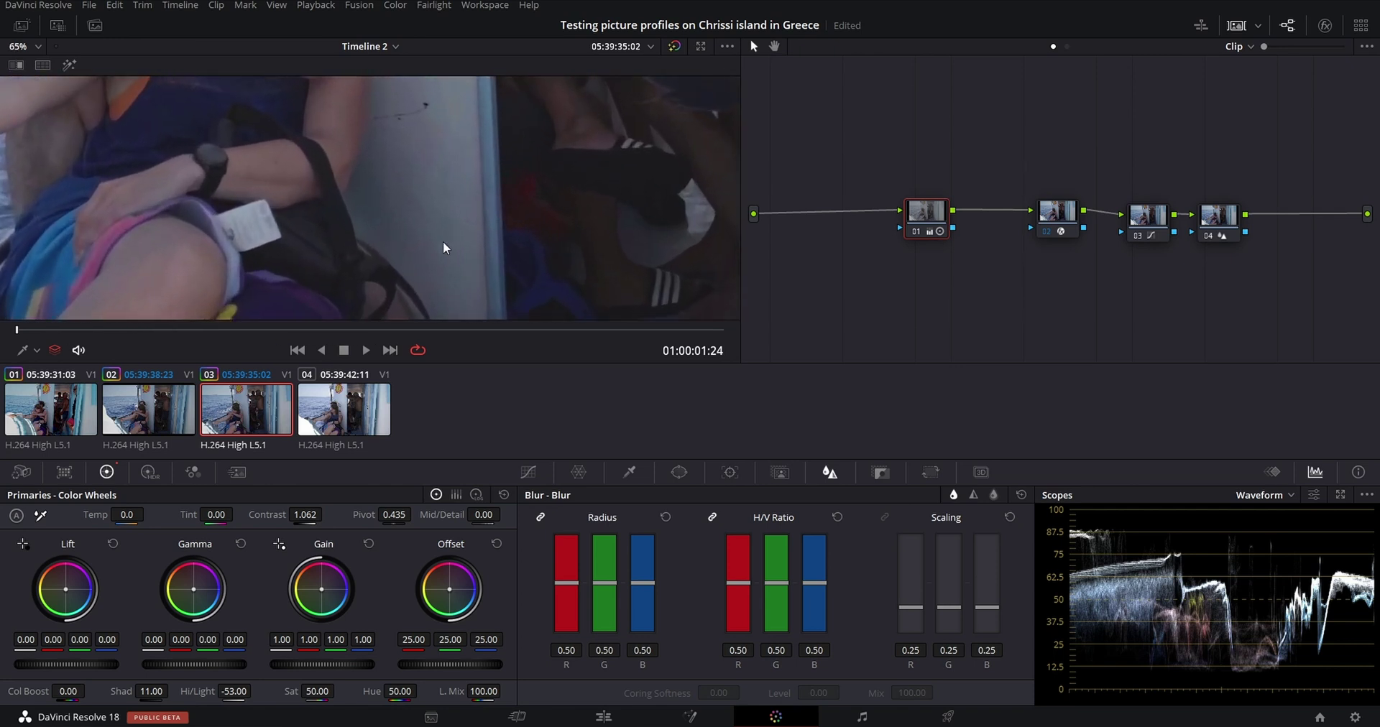
pyautogui.scroll(5, 390, 224)
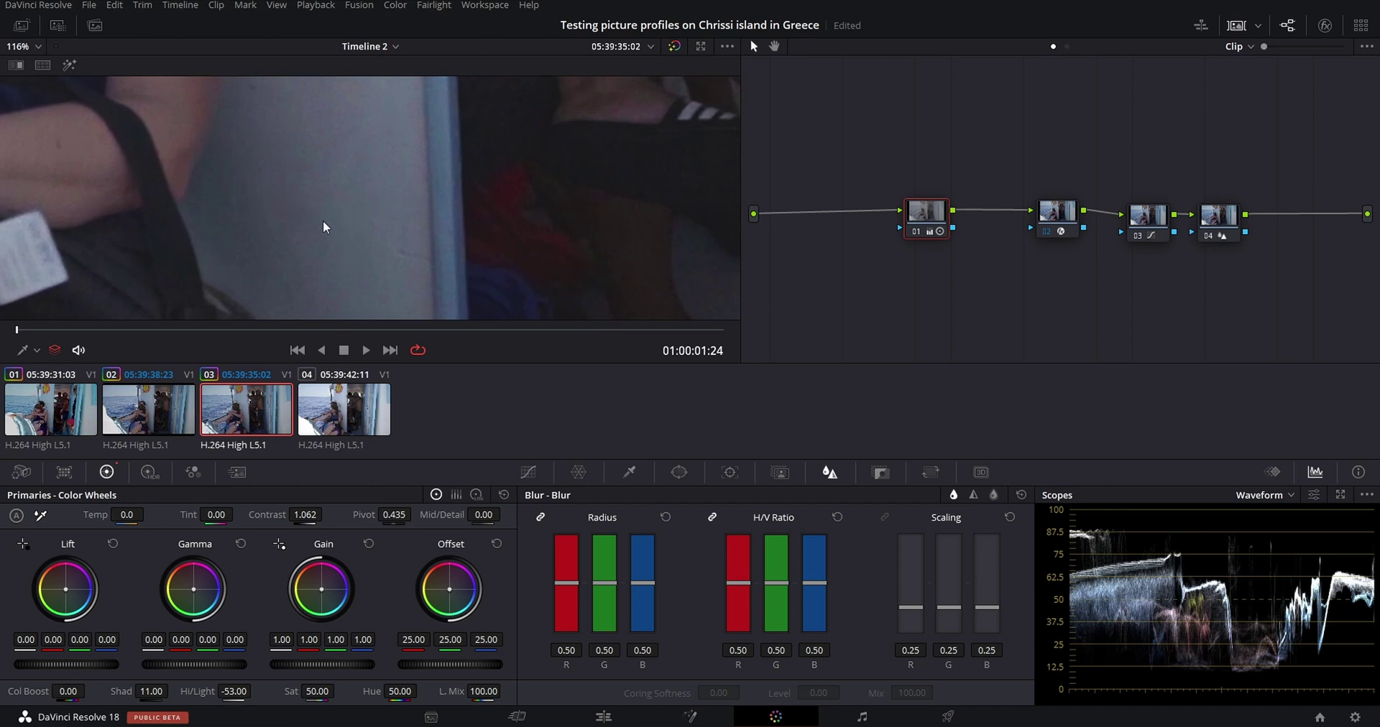
pyautogui.click(157, 404)
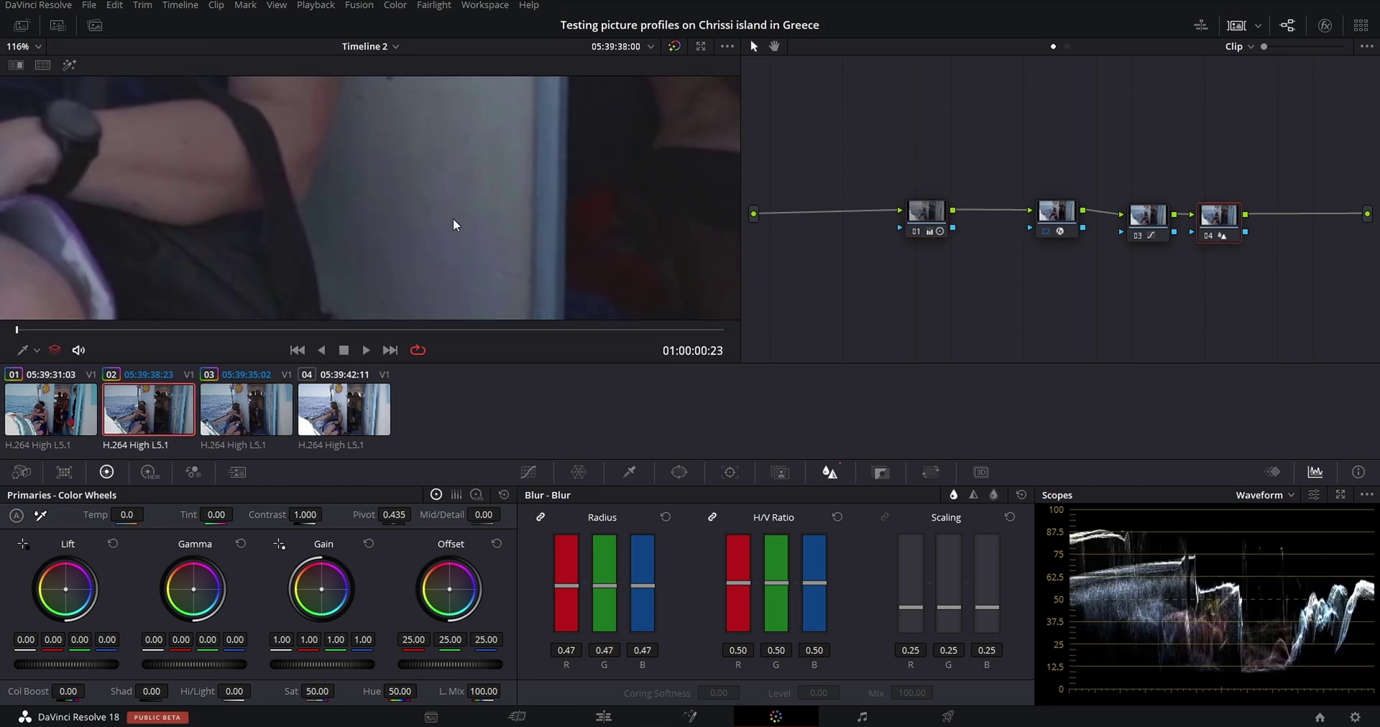
pyautogui.click(69, 413)
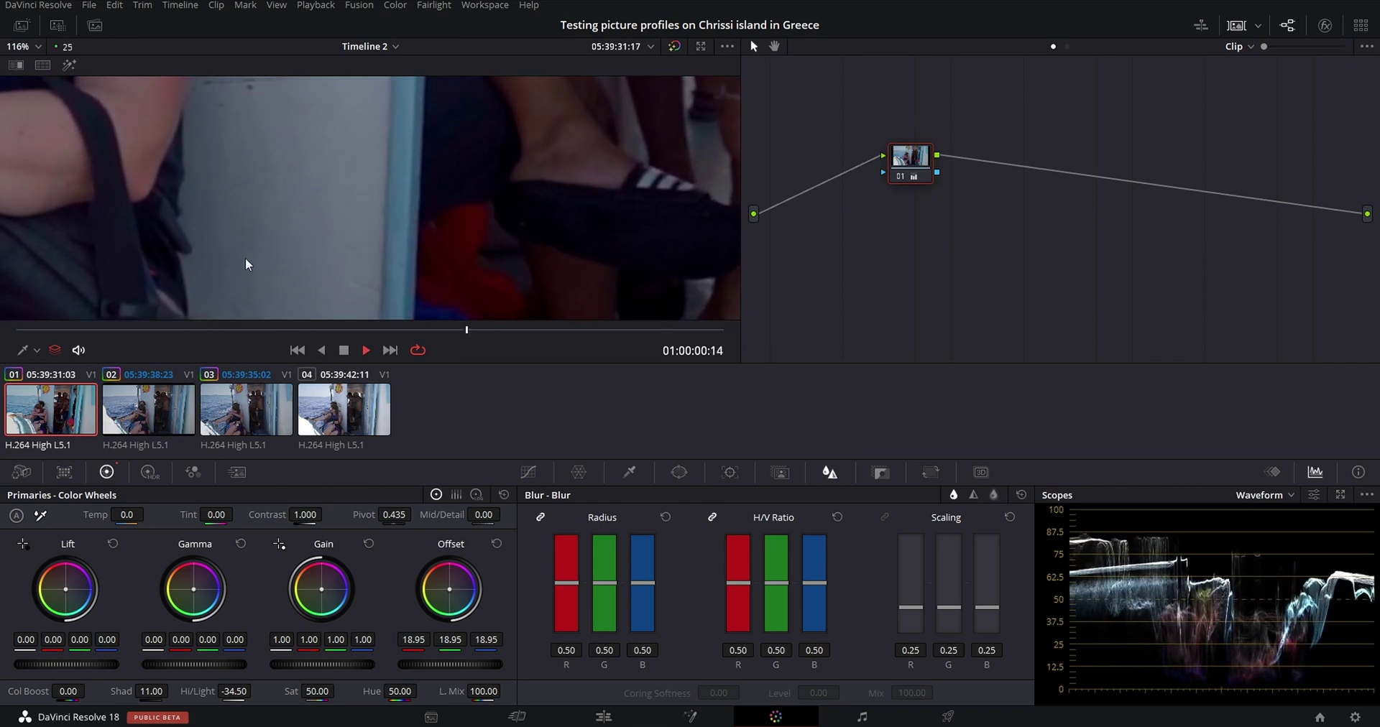
pyautogui.press('Down')
pyautogui.press('space')
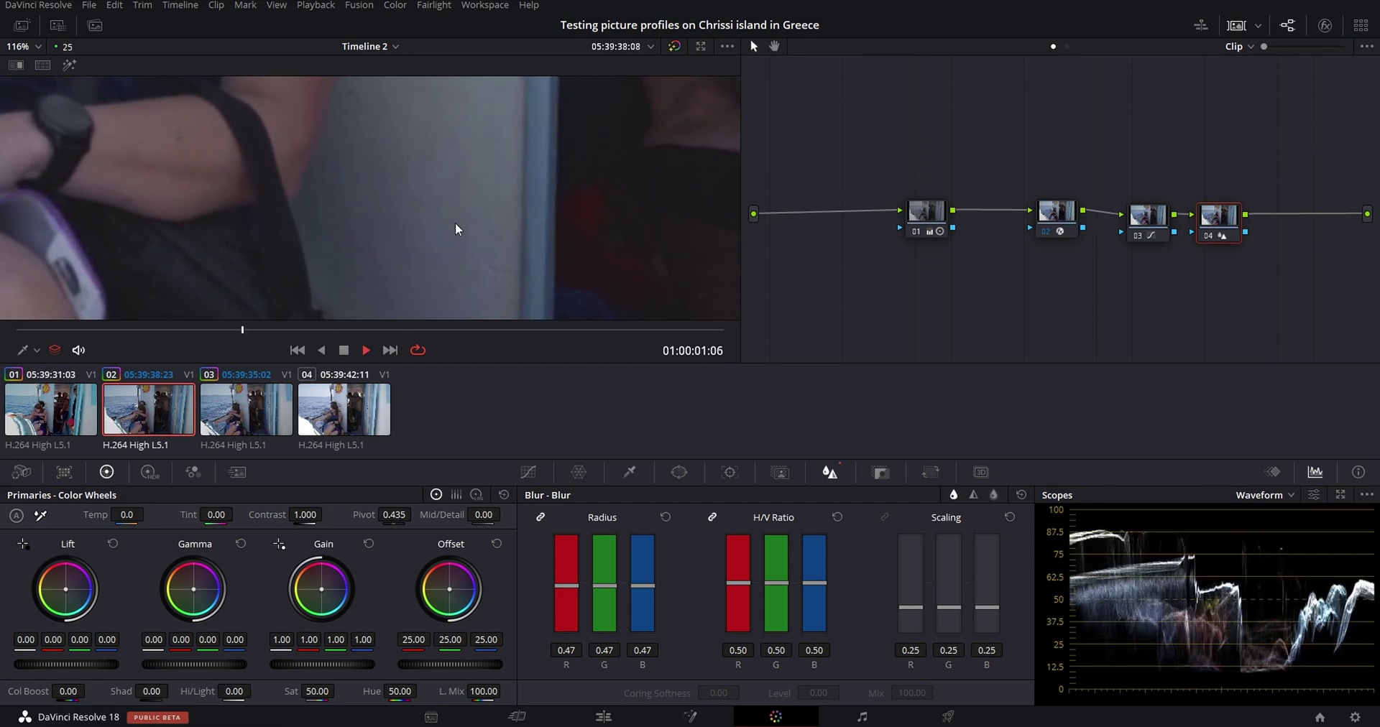
pyautogui.press('space')
pyautogui.press('Down')
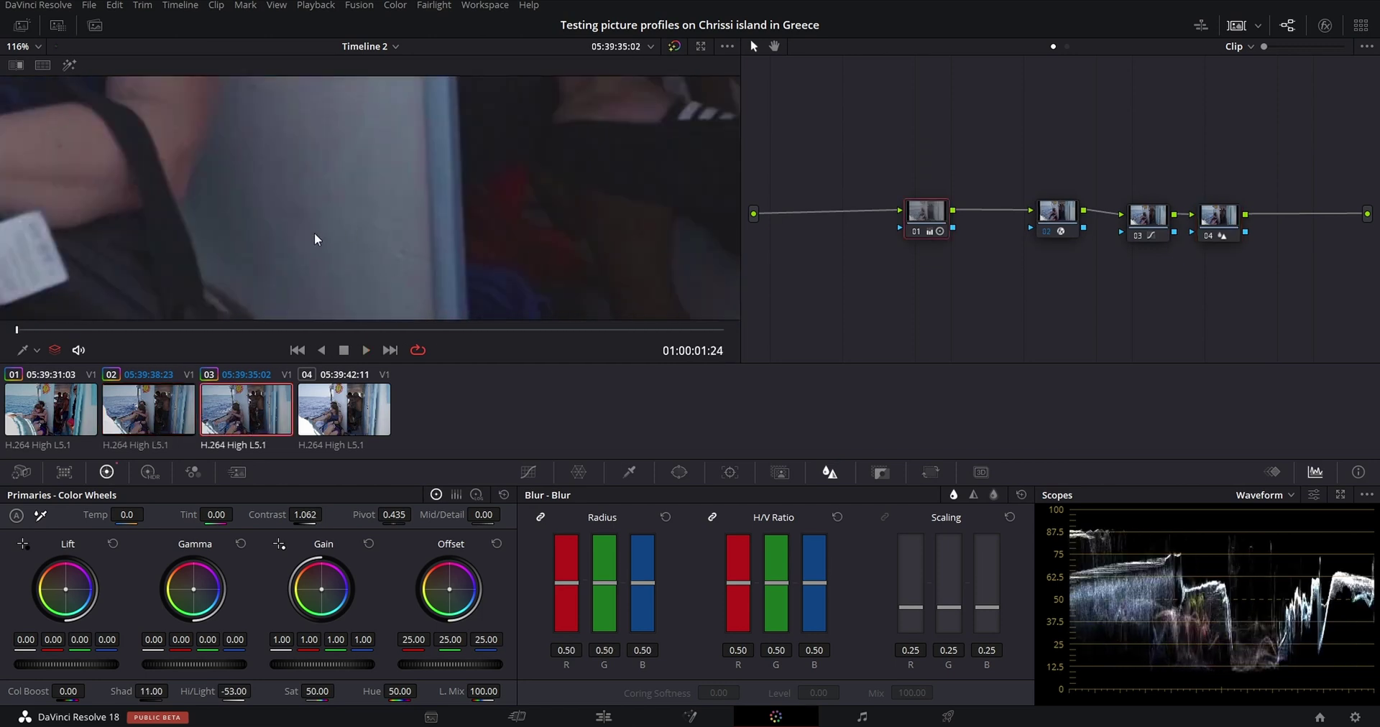
pyautogui.press('space')
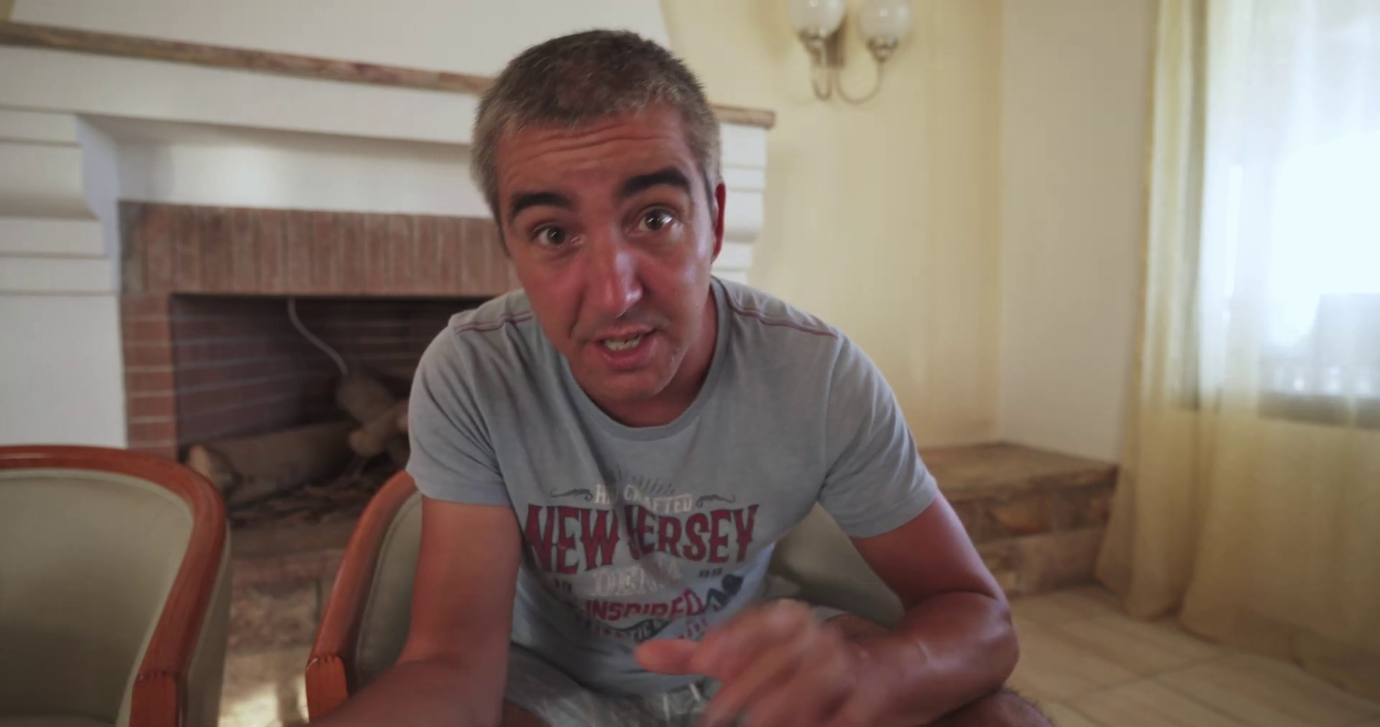
# Drag Color Space Transform from the Effects Library onto clip 04's node 01
pyautogui.moveTo(1214, 158); pyautogui.dragTo(851, 167)
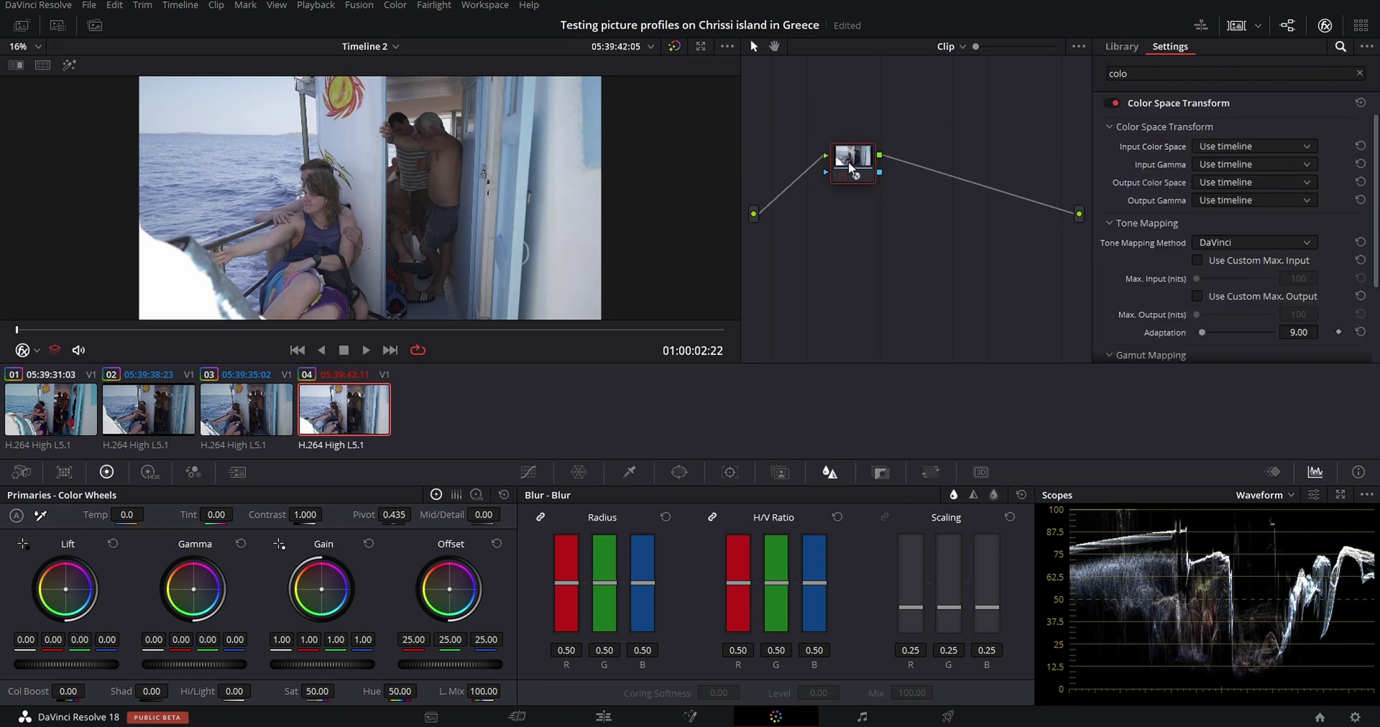
# Set the CST to Rec.2020 input space, Rec.709 input gamma, and Rec.709 output space and gamma
pyautogui.click(1248, 147)
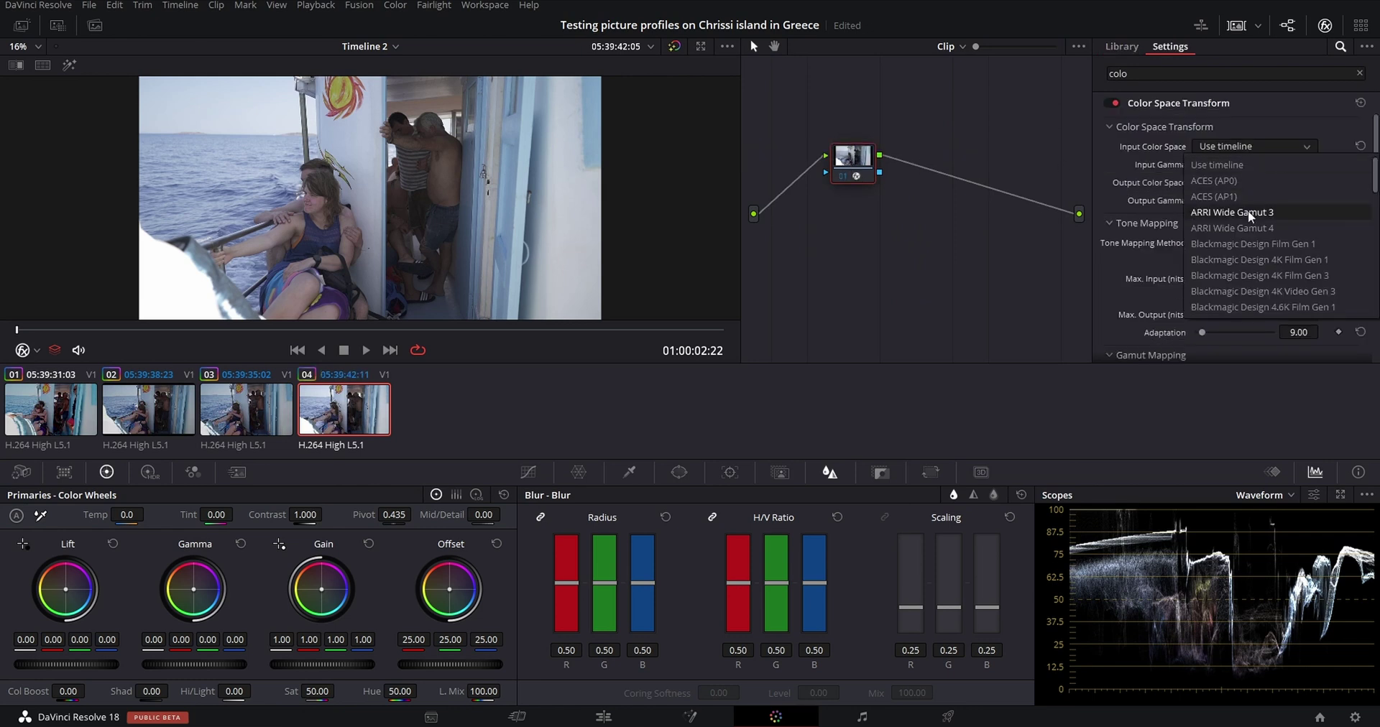
pyautogui.scroll(-7, 1259, 251)
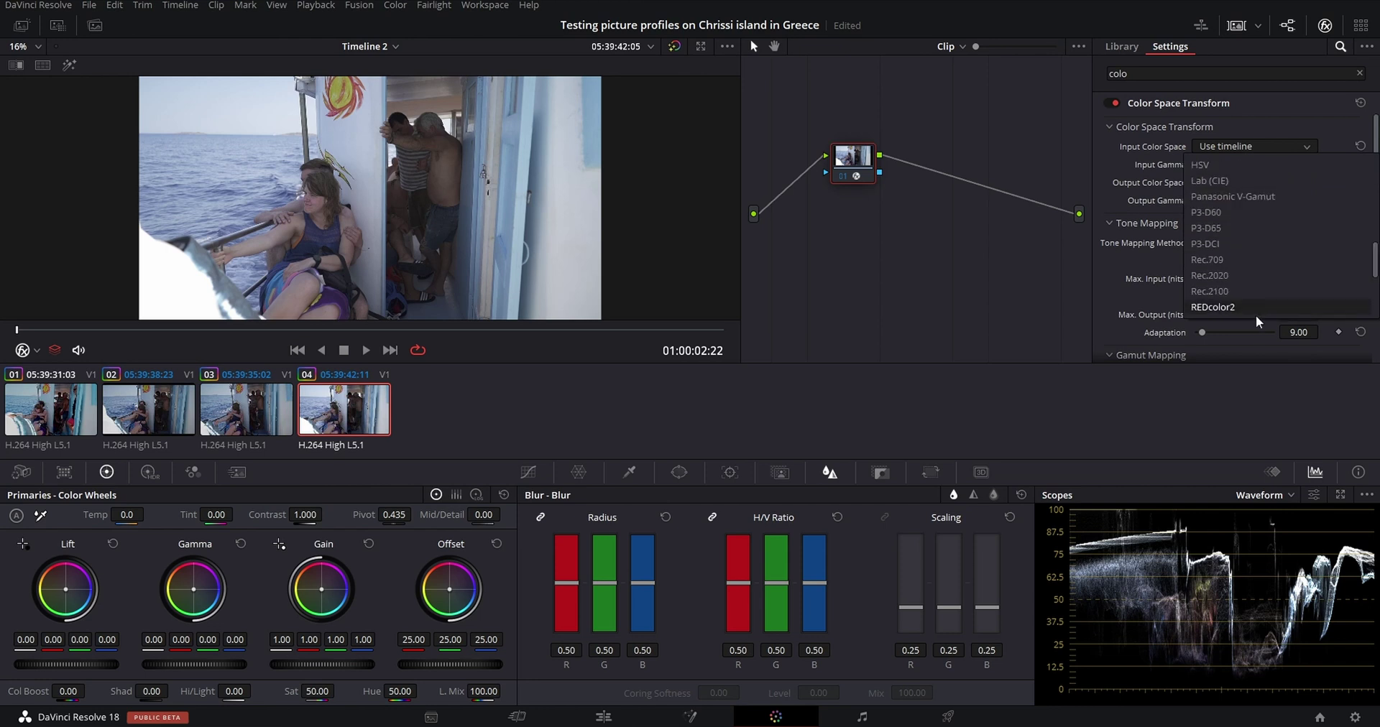
pyautogui.click(1254, 262)
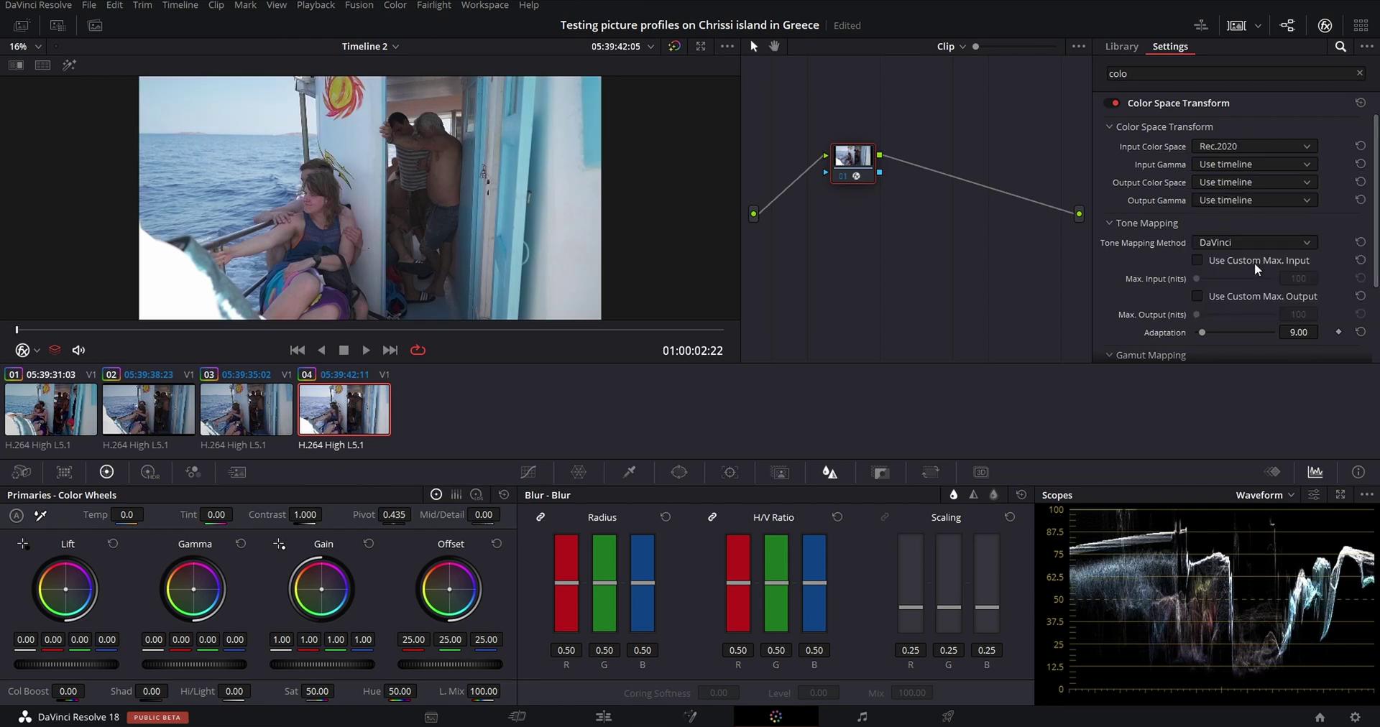
pyautogui.click(1241, 164)
pyautogui.click(1232, 326)
pyautogui.click(1239, 182)
pyautogui.click(1227, 344)
pyautogui.click(1227, 199)
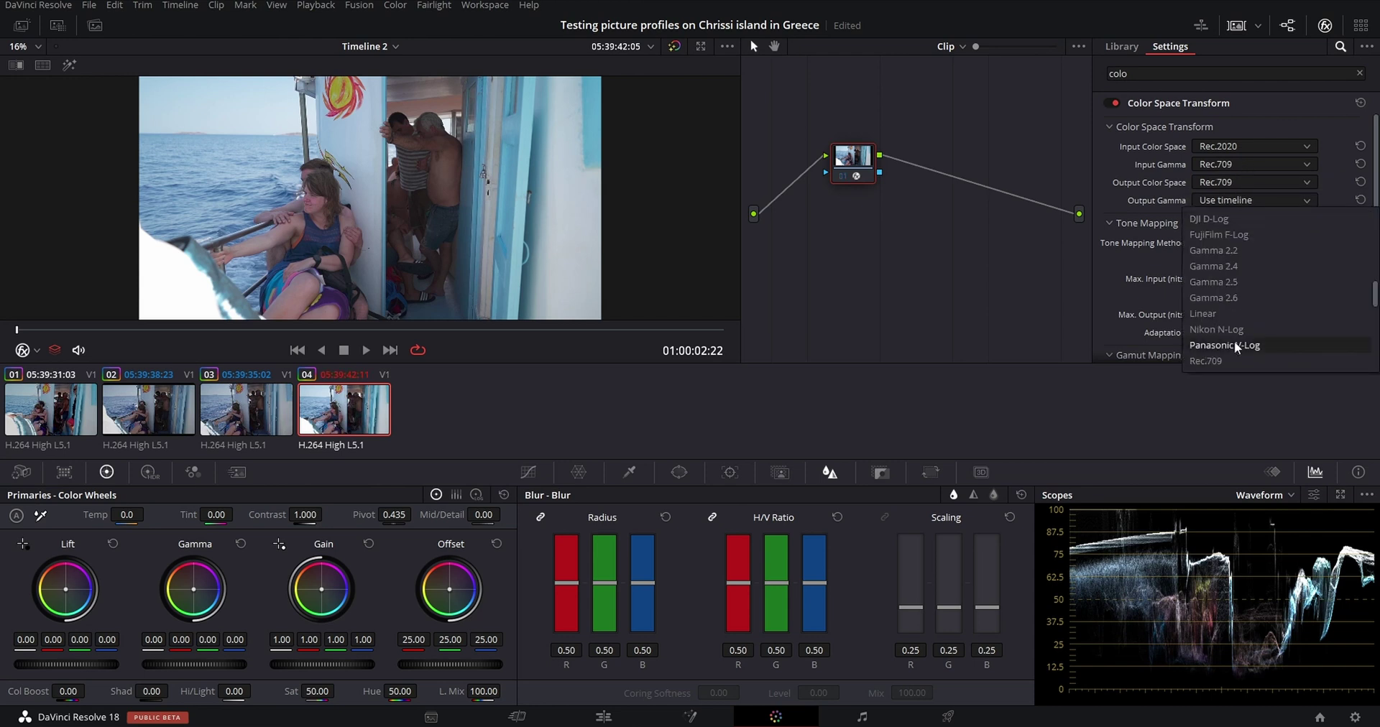
pyautogui.click(1220, 357)
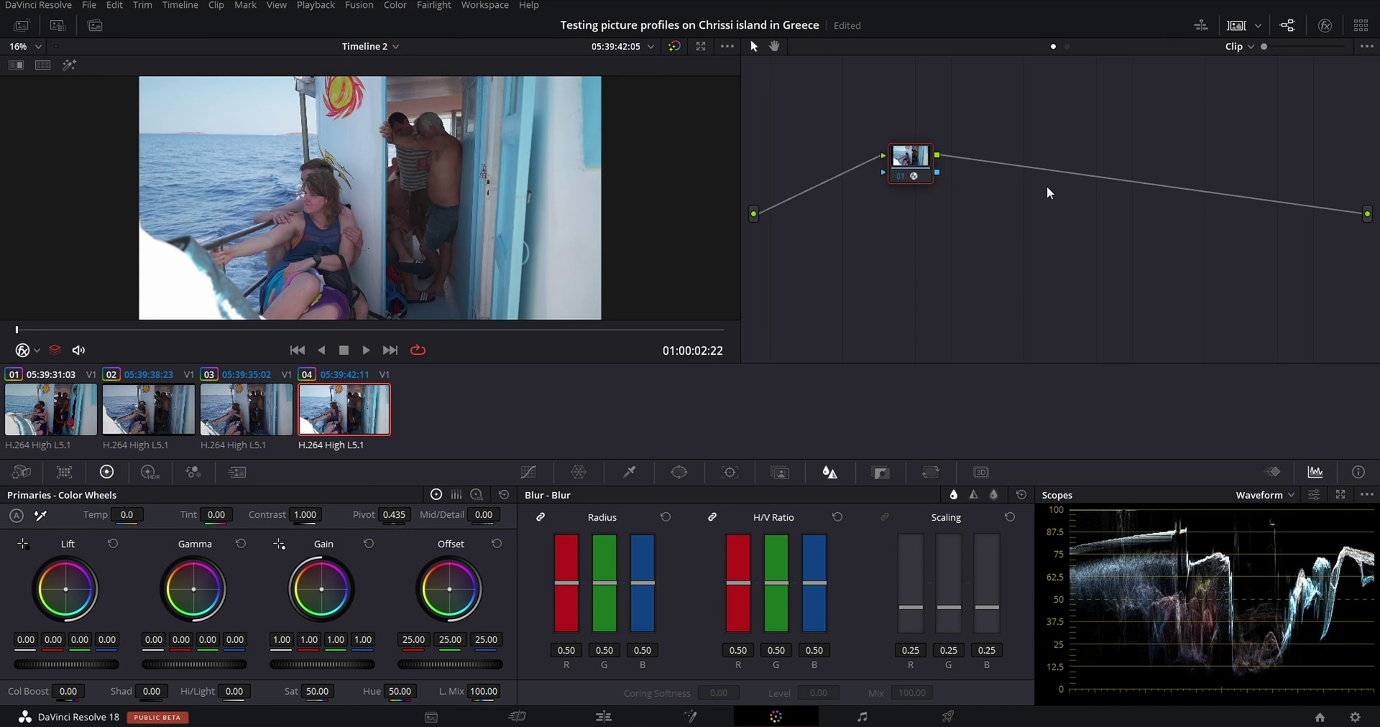
# Add a serial node, lower node 01 highlights to -21.50, and add node 03 after the color transform
pyautogui.hotkey('alt', 's')
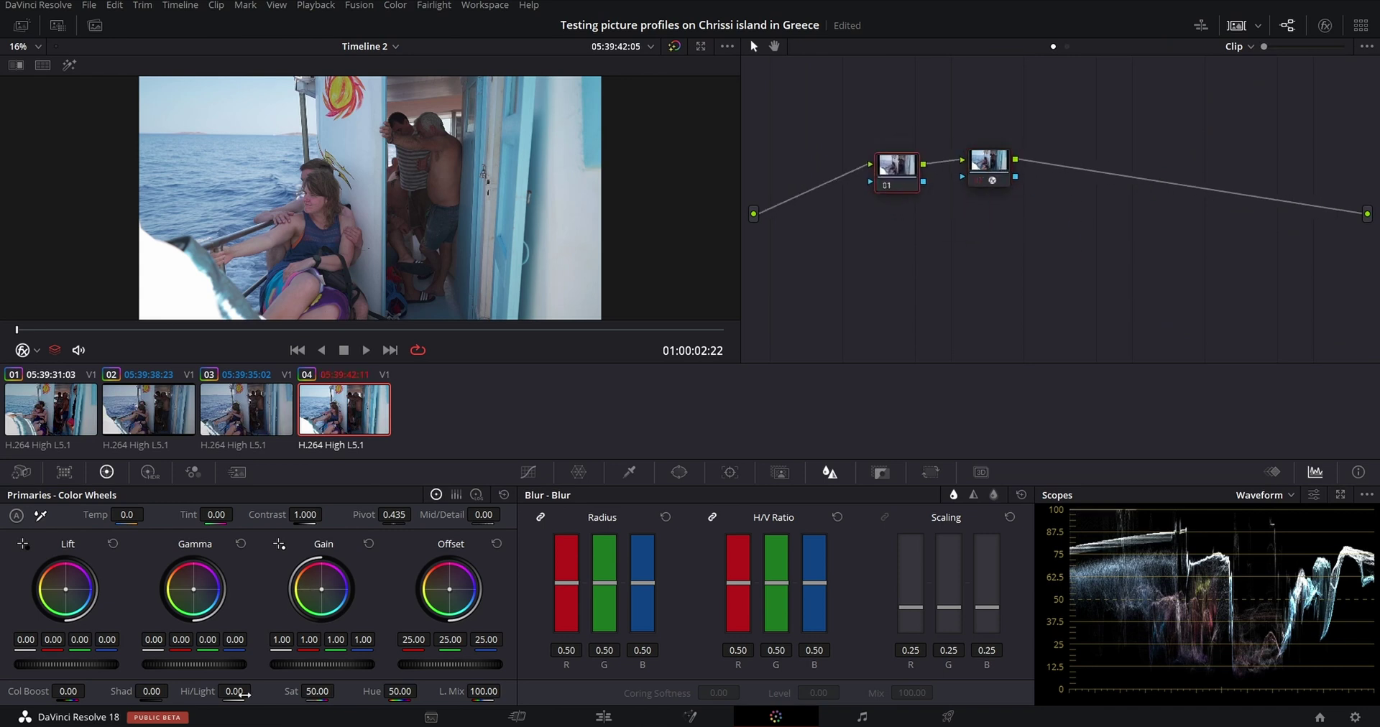
pyautogui.moveTo(234, 690); pyautogui.dragTo(163, 694)
pyautogui.moveTo(972, 174); pyautogui.dragTo(974, 184)
pyautogui.hotkey('alt', 's')
# Paste the curves adjustment from clip 03 into clip 04's node 03
pyautogui.click(260, 411)
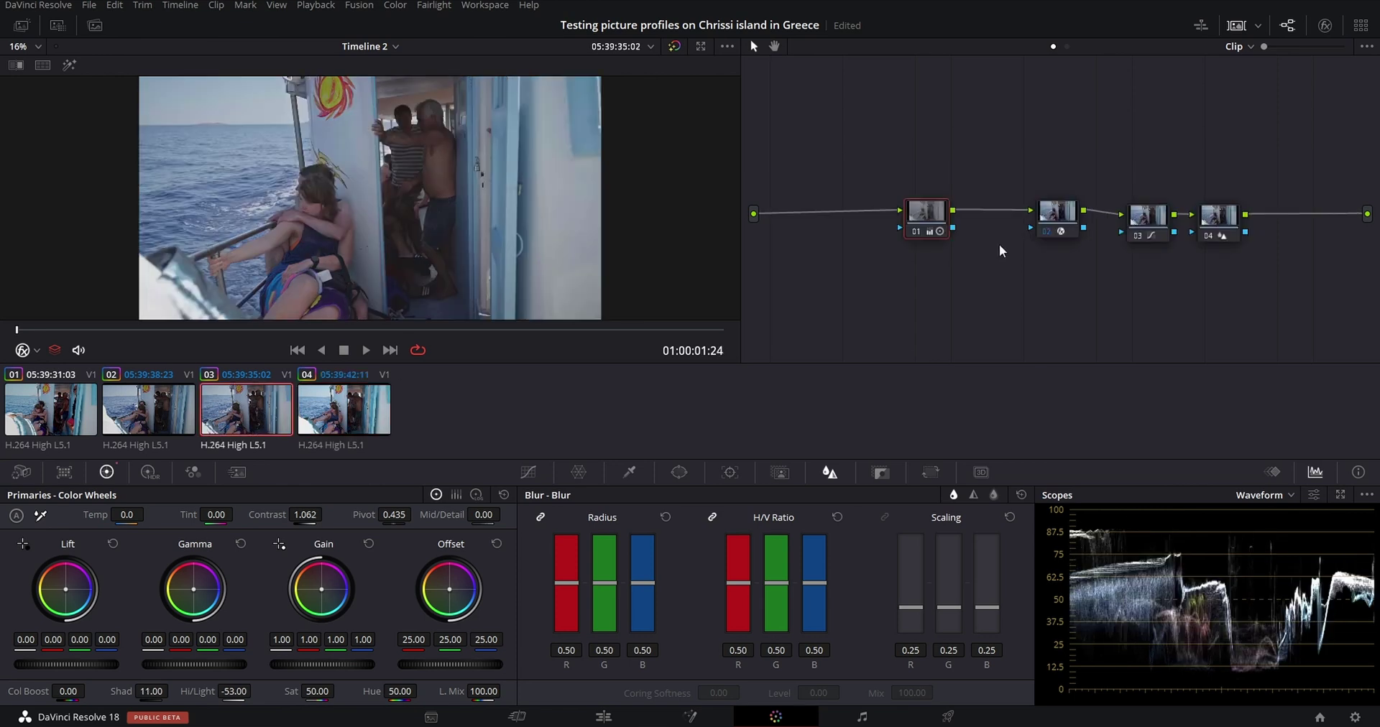
pyautogui.press('Down')
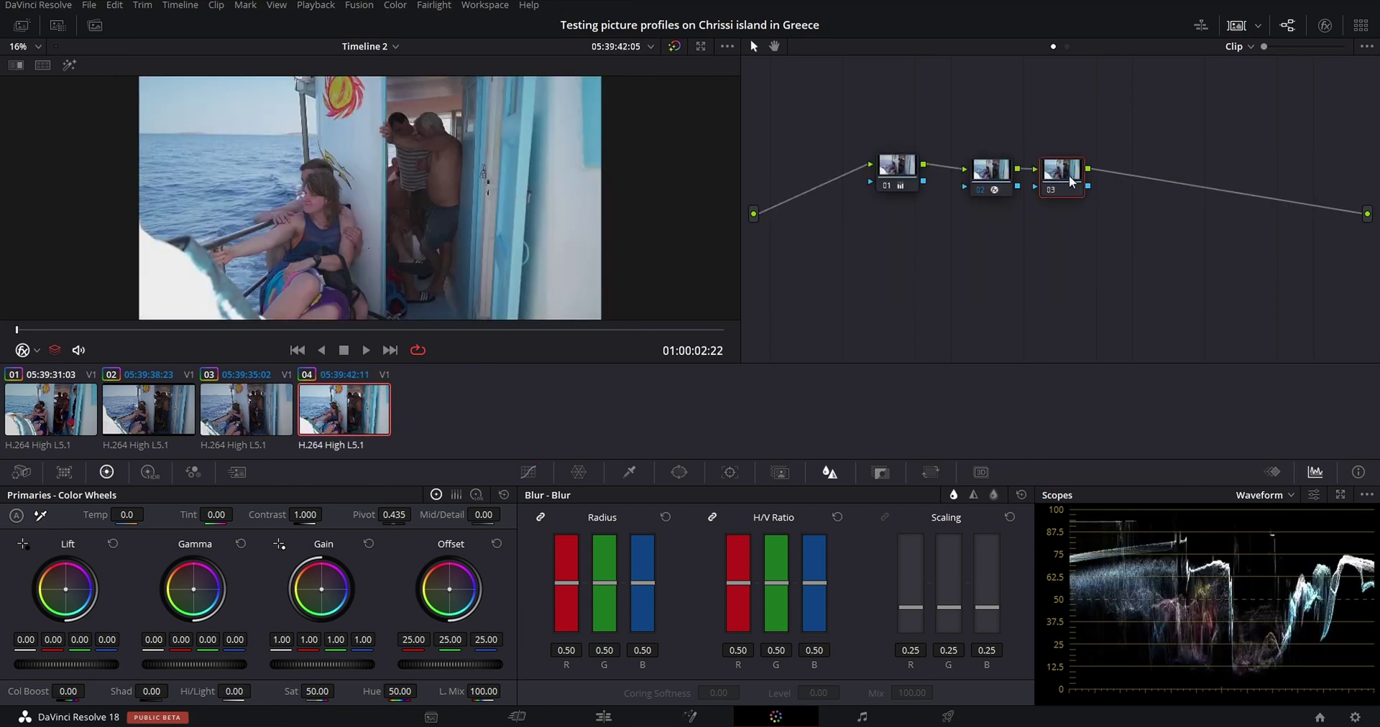
pyautogui.hotkey('ctrl', 'v')
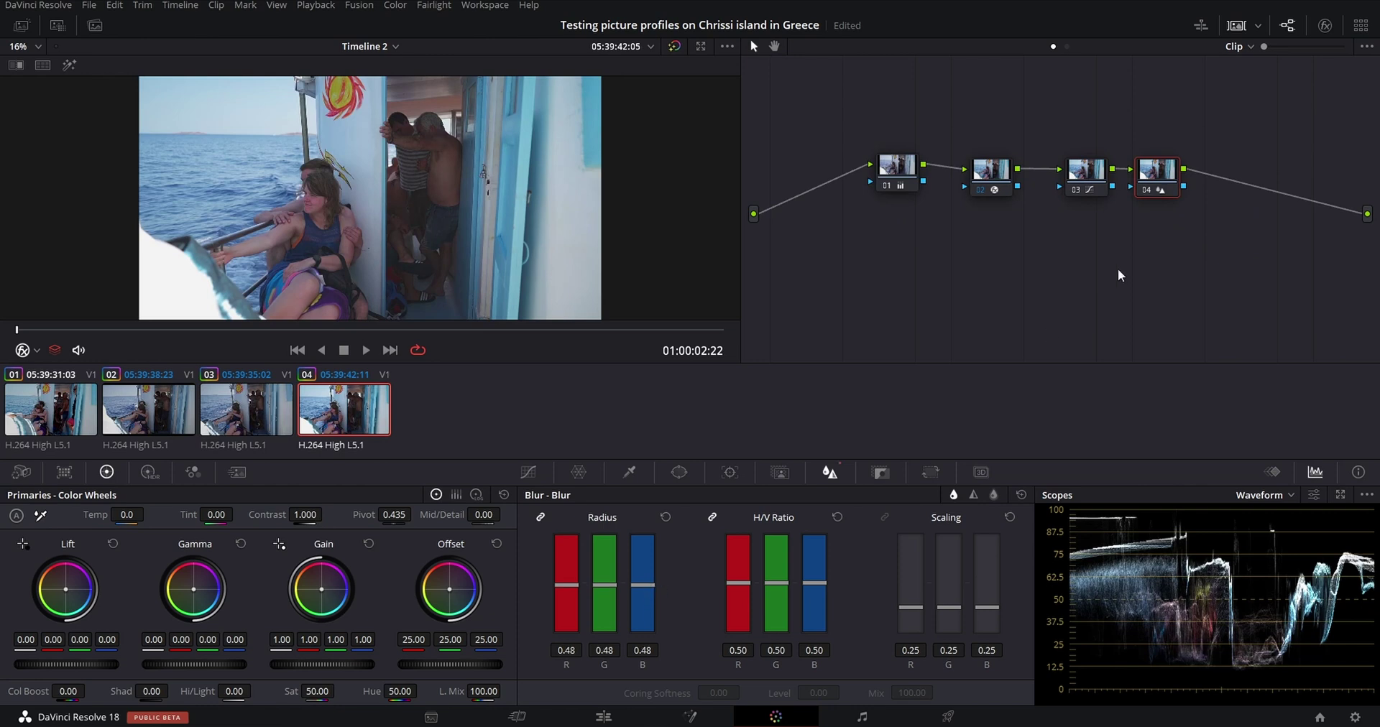
# Step through the clips to compare grades, ending back on clip 04
pyautogui.click(152, 412)
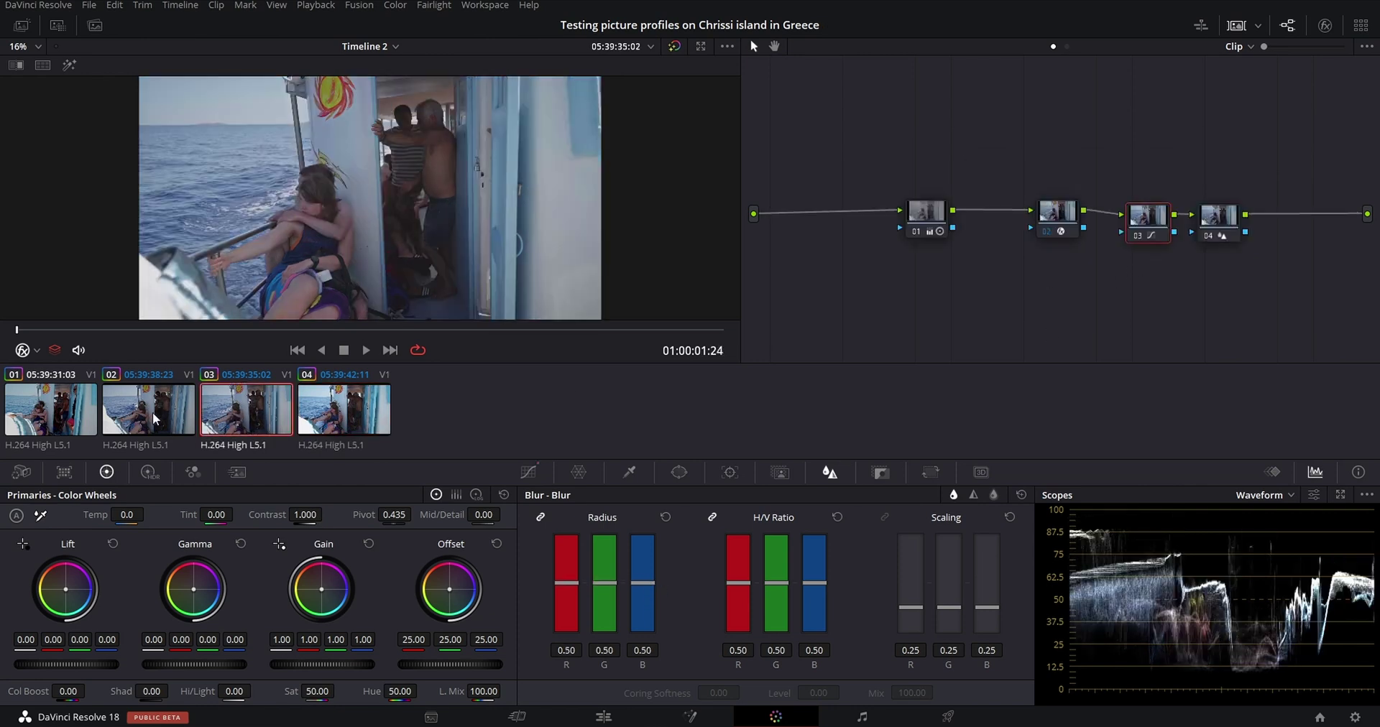
pyautogui.click(91, 412)
pyautogui.click(147, 417)
pyautogui.click(221, 419)
pyautogui.click(344, 404)
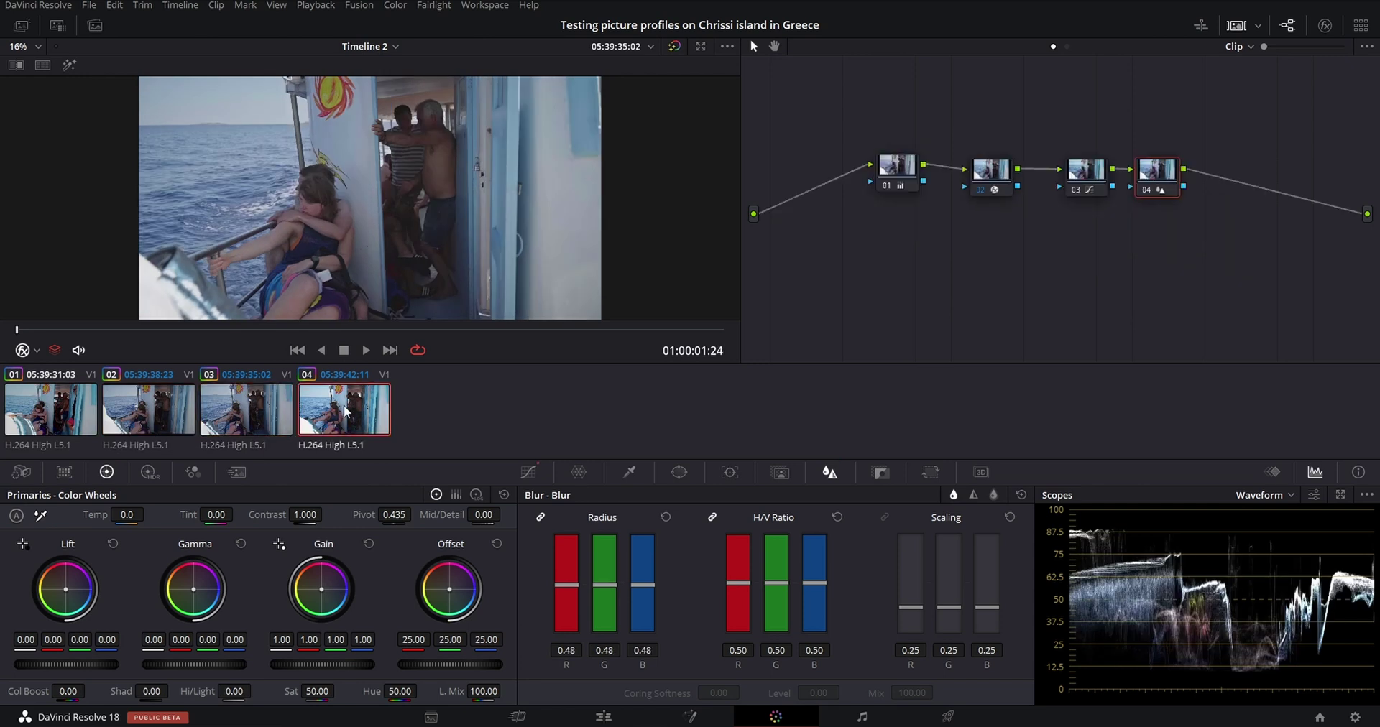